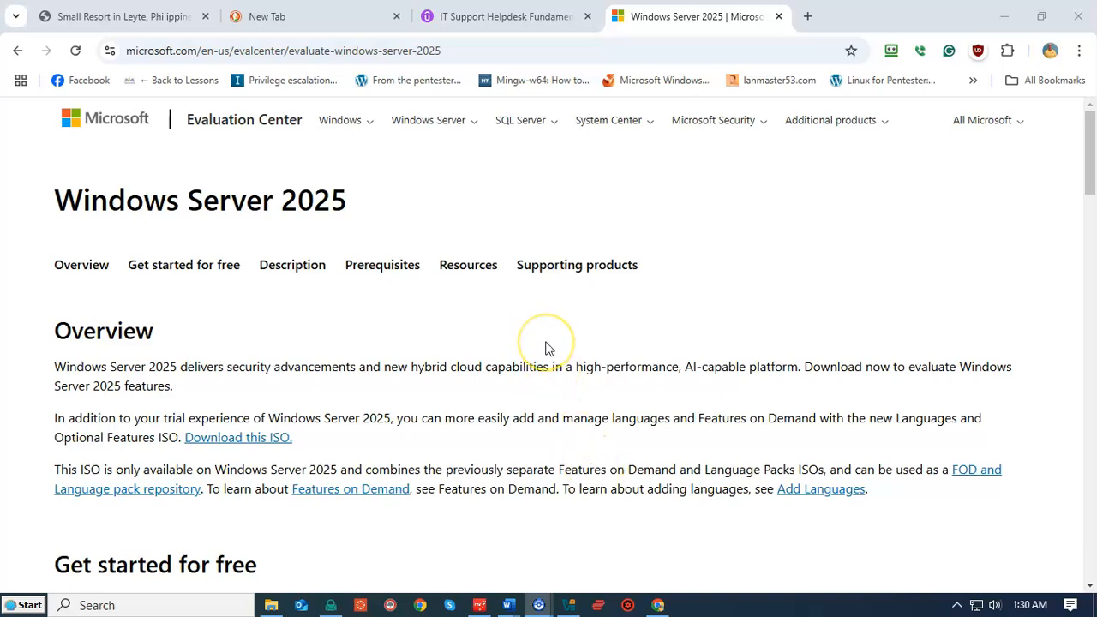
- Follow the 'Download the ISO' link under 'Get started for free' to reach the trial registration form
{"action": "scroll", "coordinate": [548, 347], "scroll_direction": "down", "scroll_amount": 4}
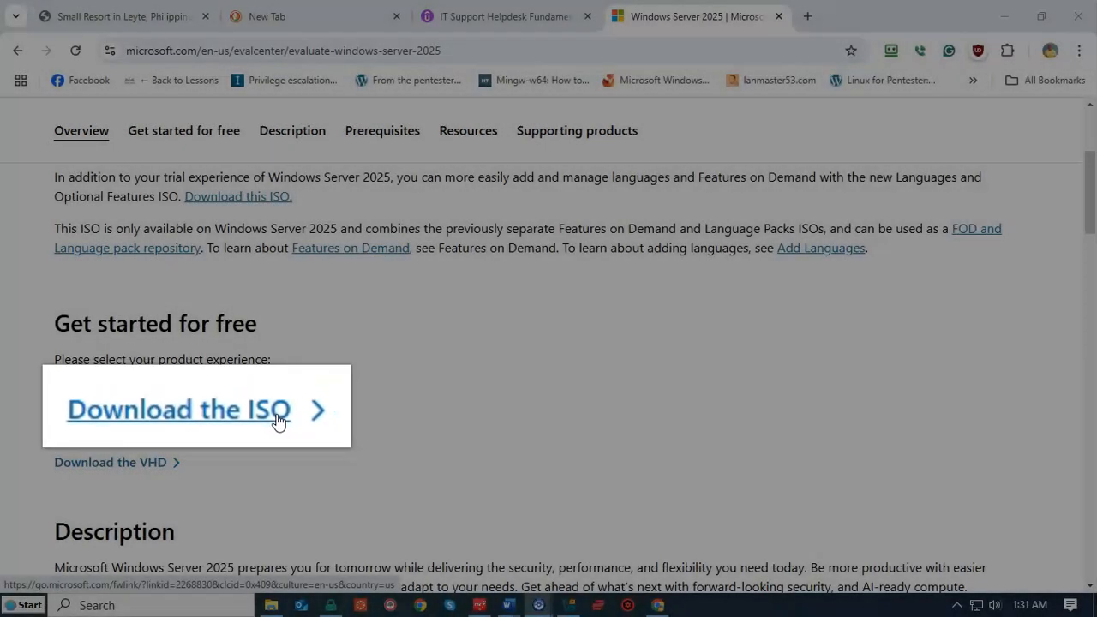
{"action": "left_click", "coordinate": [151, 431]}
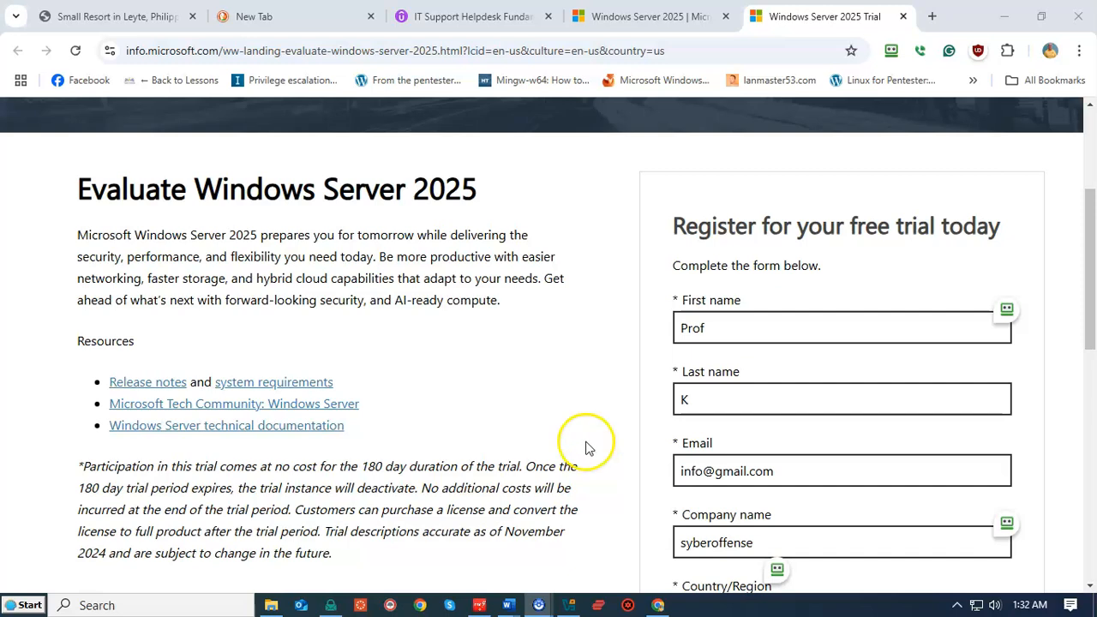
- Submit the filled-in trial registration form with 'Download now'
{"action": "scroll", "coordinate": [930, 446], "scroll_direction": "down", "scroll_amount": 6}
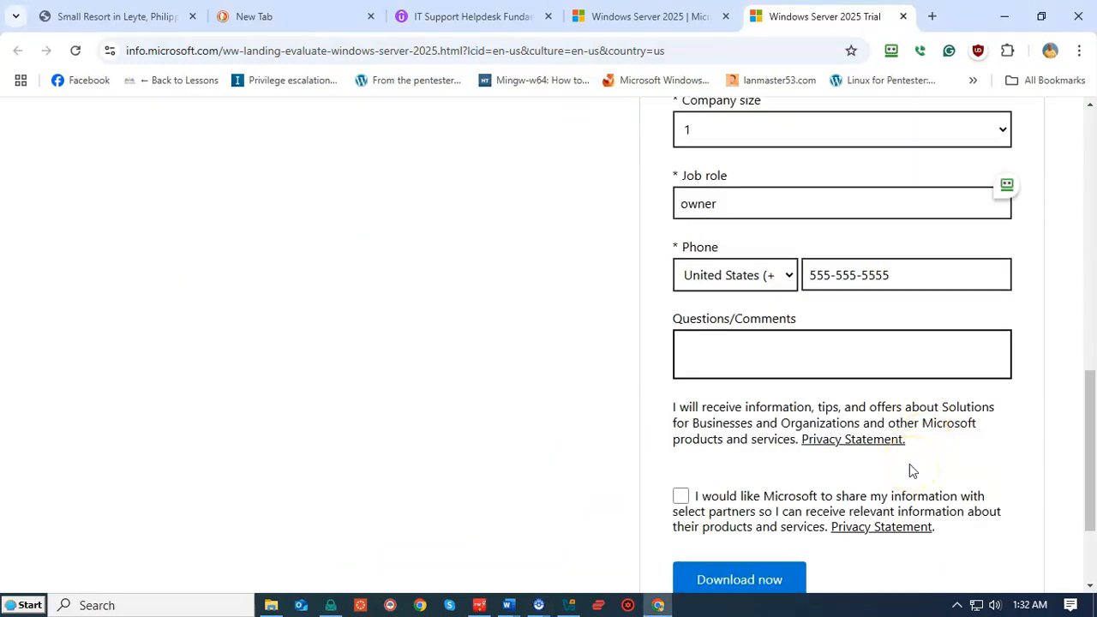
{"action": "scroll", "coordinate": [908, 467], "scroll_direction": "down", "scroll_amount": 1}
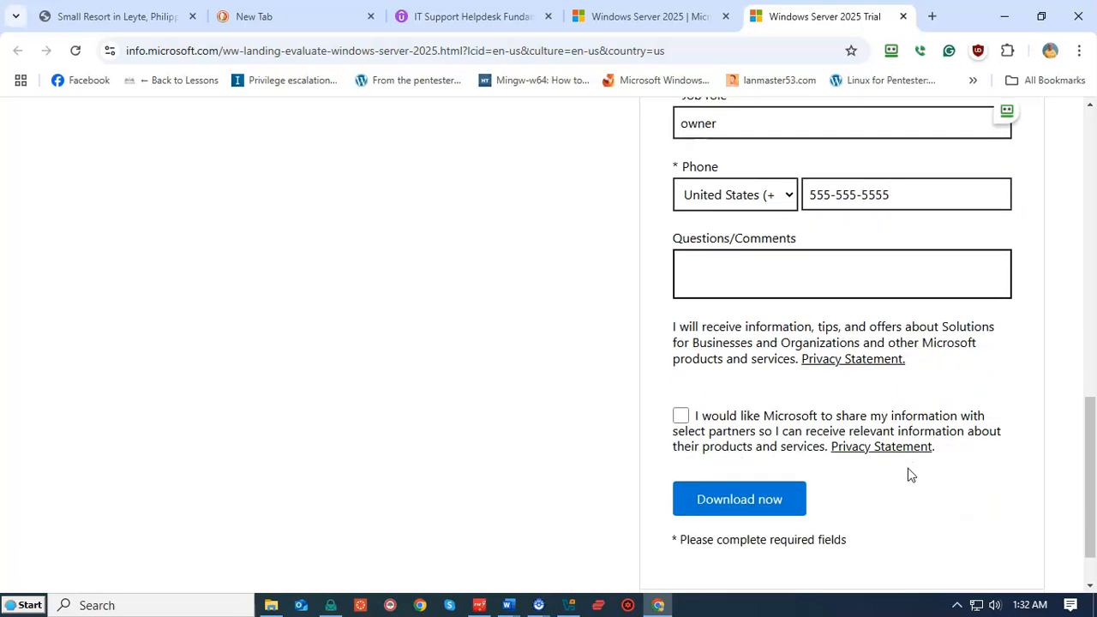
{"action": "left_click", "coordinate": [742, 503]}
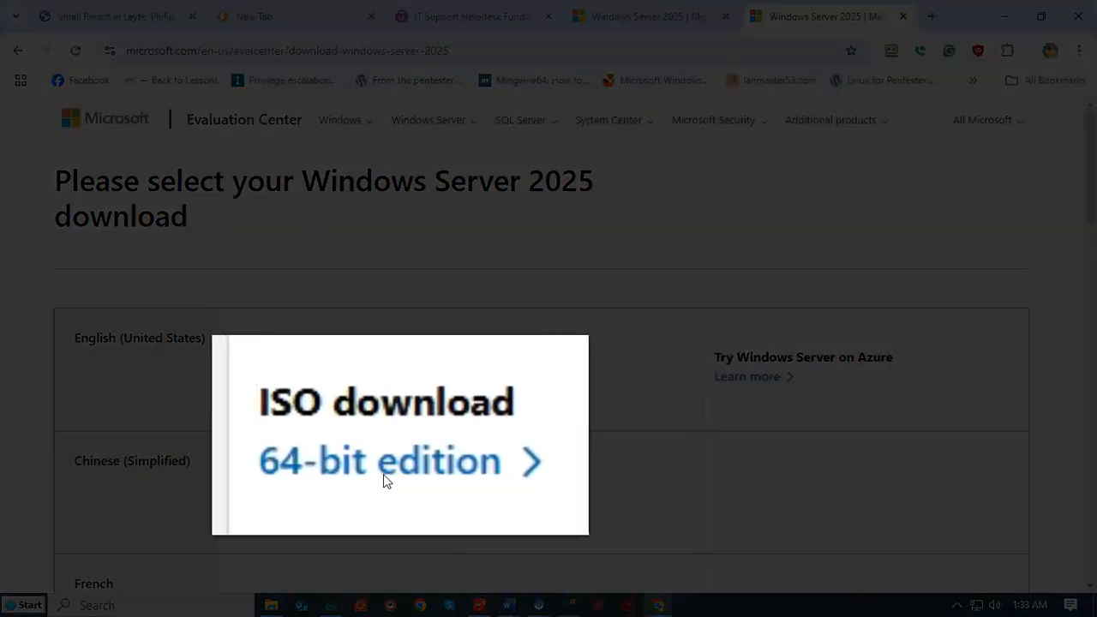
- Download the 64-bit edition of the Windows Server 2025 ISO
{"action": "left_click", "coordinate": [268, 380]}
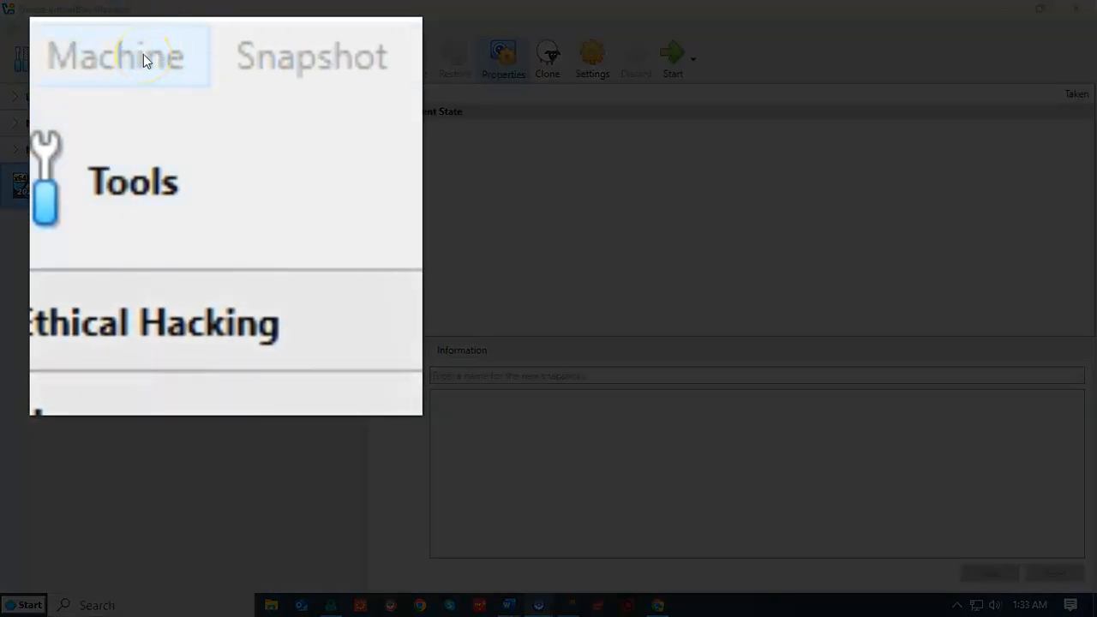
- Create VM 'Server 2025' using the Windows Server 2025 ISO, version Windows Server 2025 (64-bit), skipping unattended install
{"action": "left_click", "coordinate": [143, 54]}
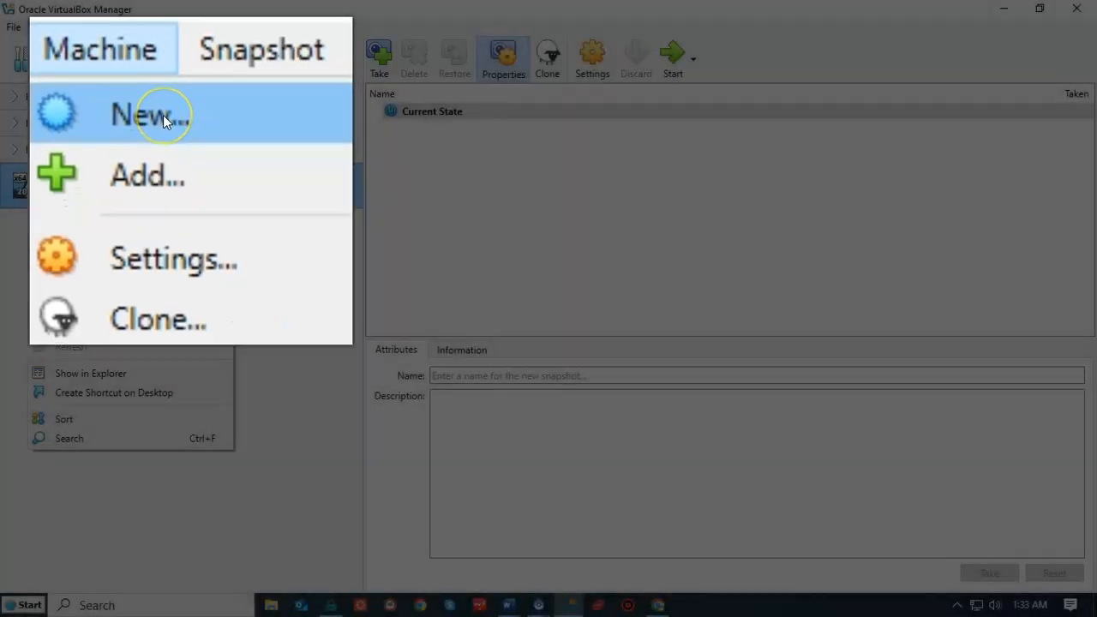
{"action": "left_click", "coordinate": [74, 47]}
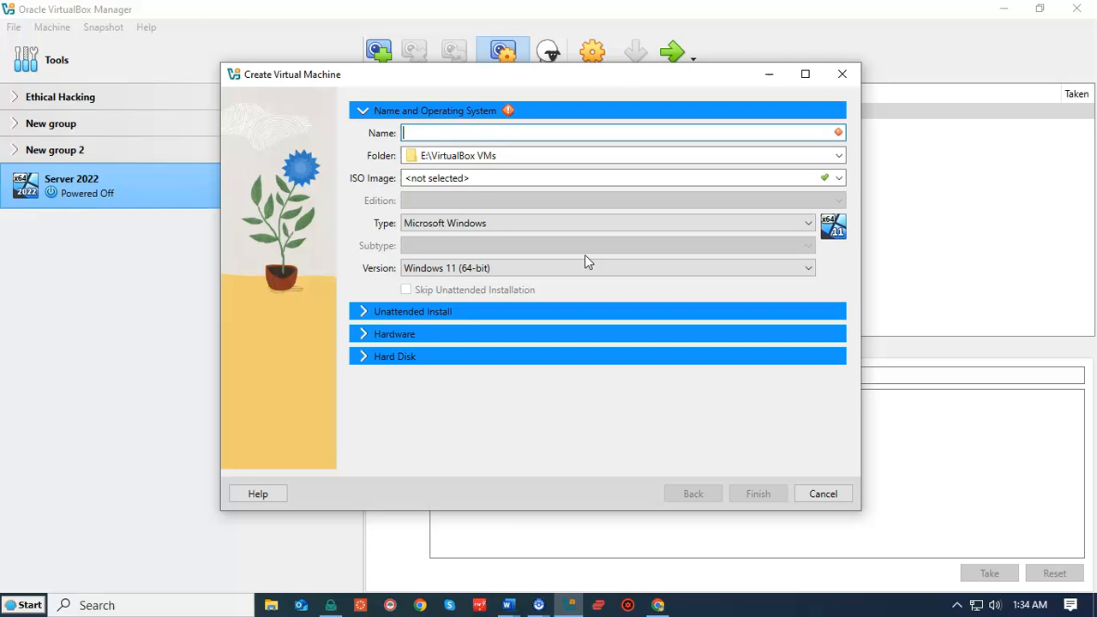
{"action": "type", "text": "Server 2025"}
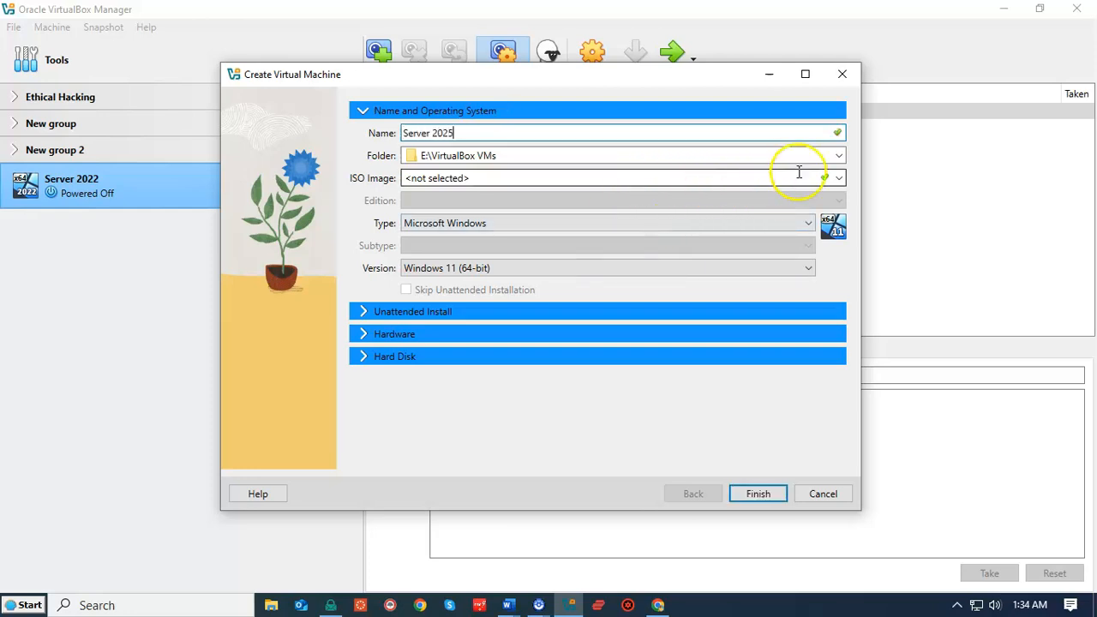
{"action": "left_click", "coordinate": [839, 178]}
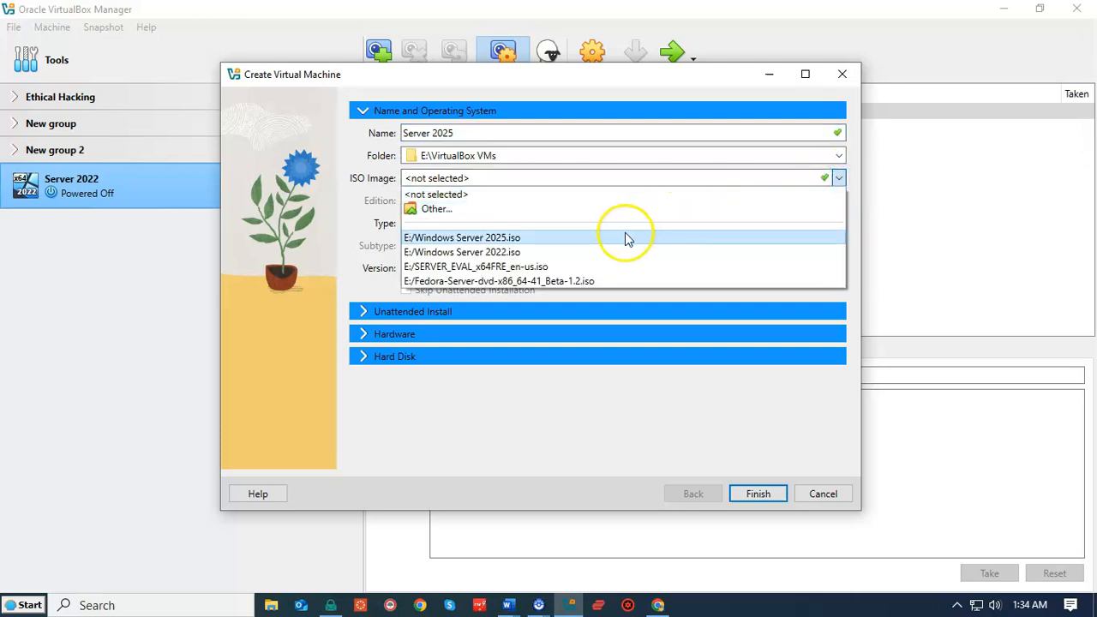
{"action": "left_click", "coordinate": [504, 239]}
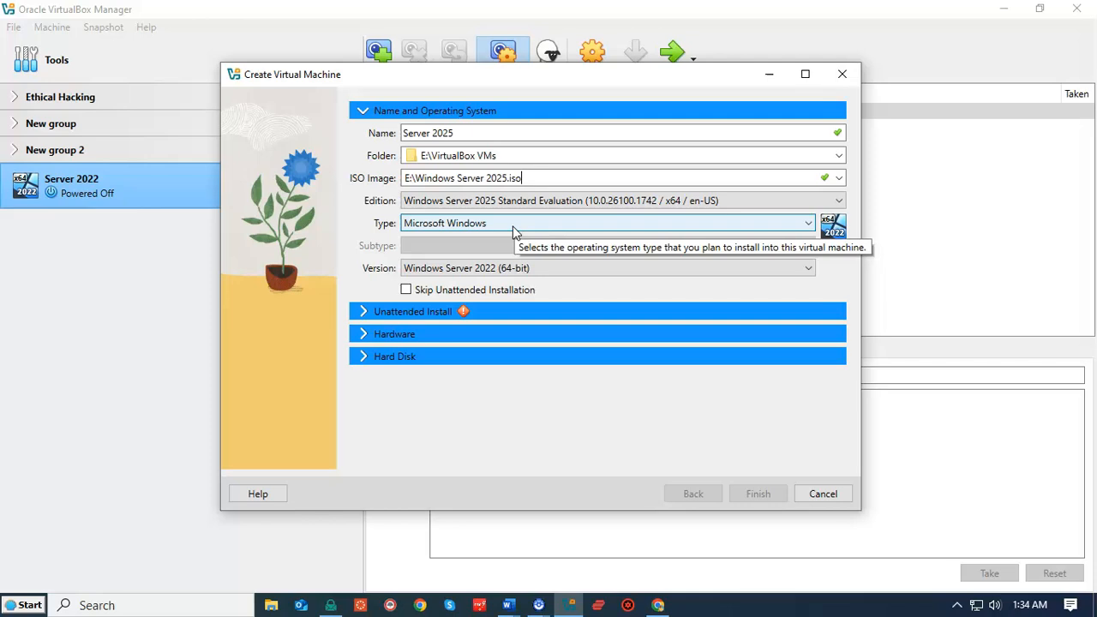
{"action": "left_click", "coordinate": [808, 270]}
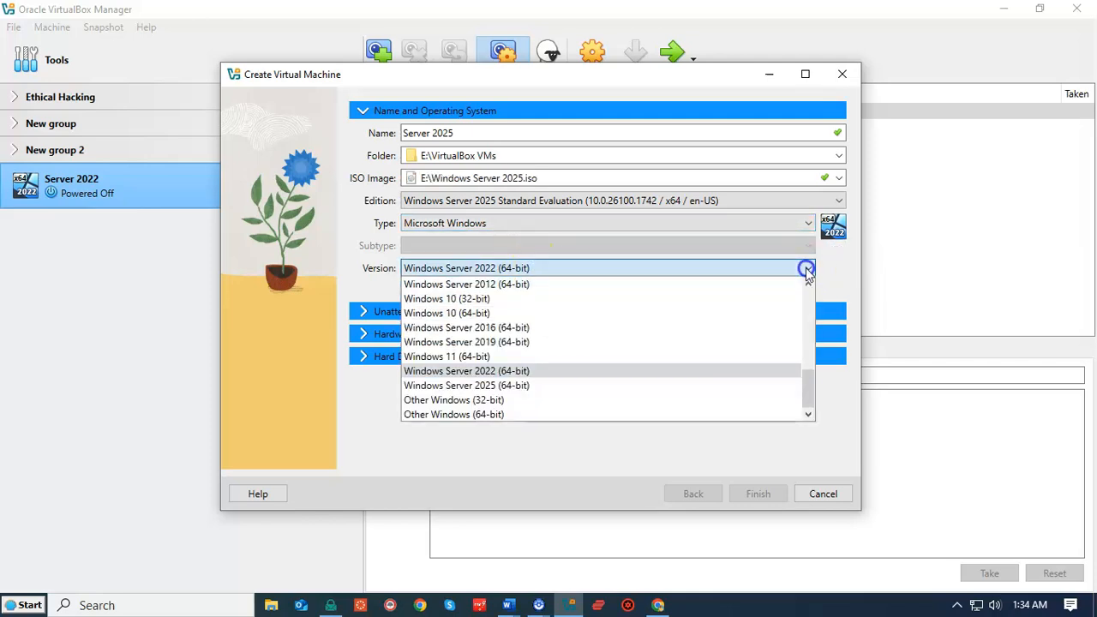
{"action": "left_click", "coordinate": [504, 386]}
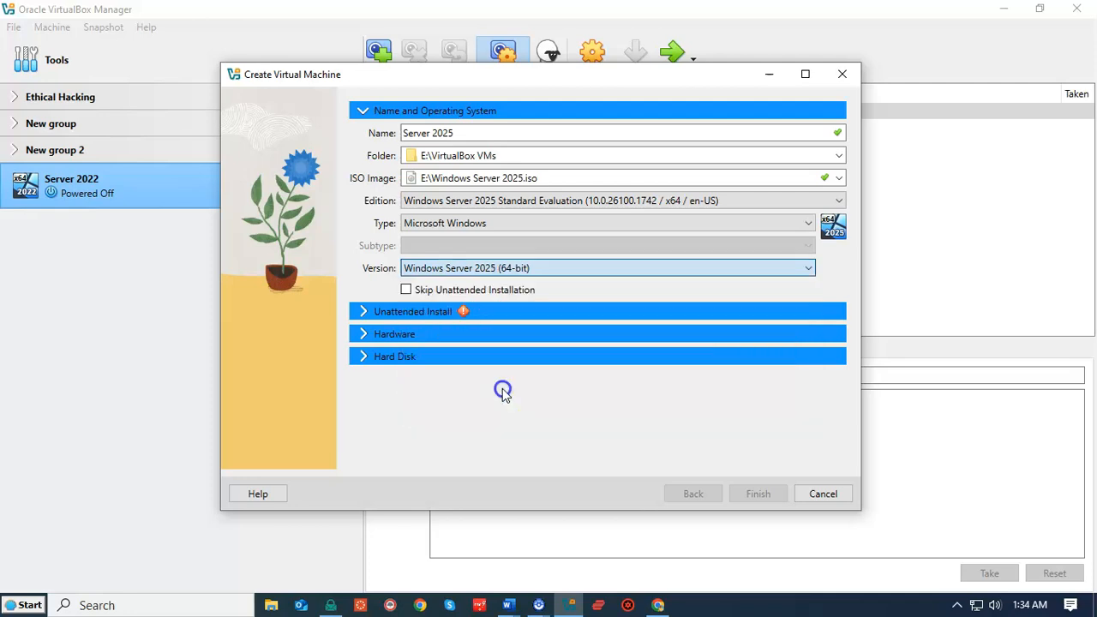
{"action": "left_click", "coordinate": [407, 290]}
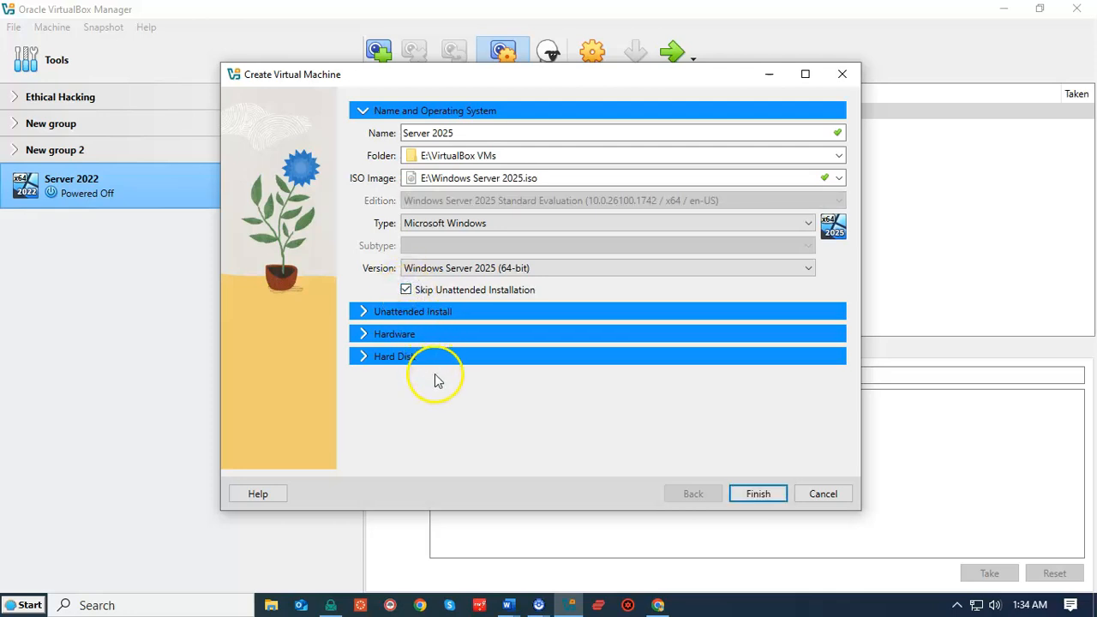
- Give the Server 2025 VM 8192 MB of base memory and 2 processors
{"action": "left_click", "coordinate": [413, 334]}
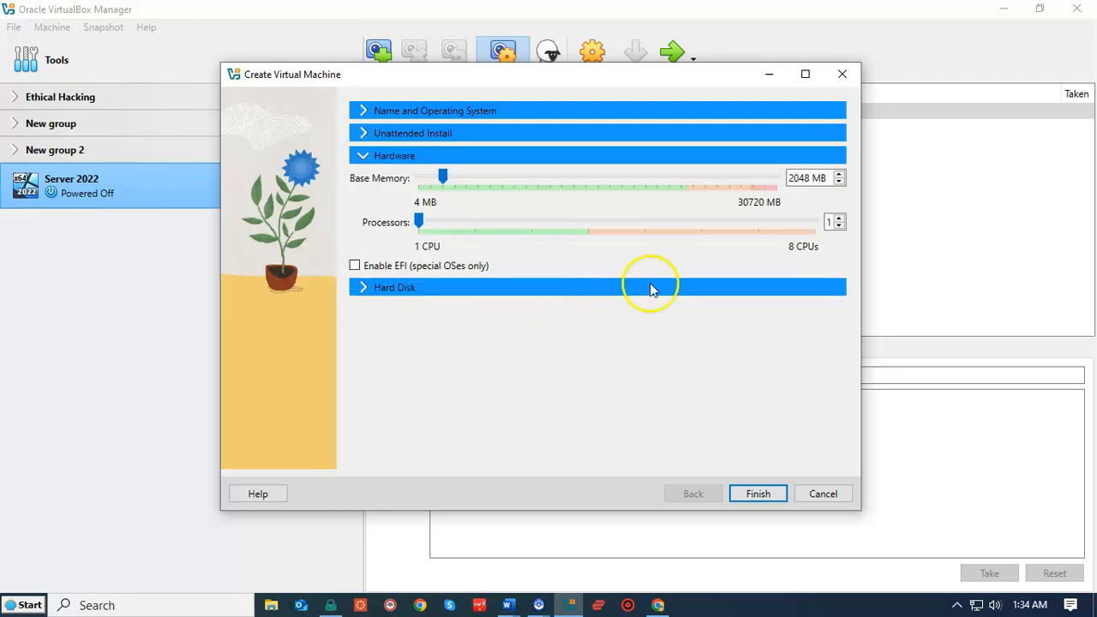
{"action": "left_click", "coordinate": [547, 182]}
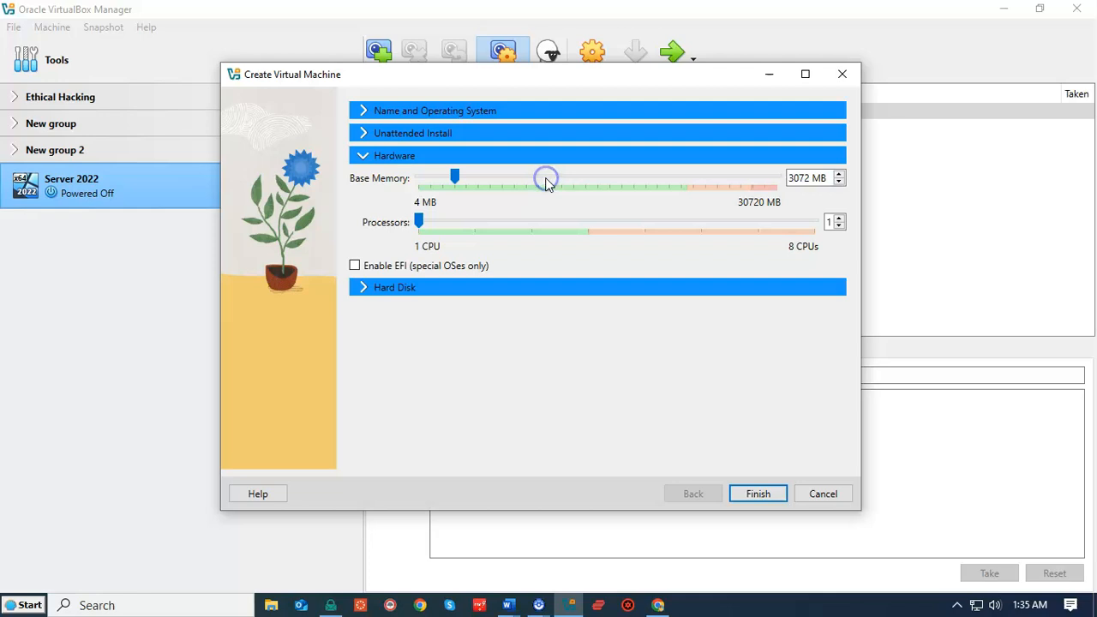
{"action": "left_click", "coordinate": [564, 180]}
{"action": "left_click", "coordinate": [568, 179]}
{"action": "left_click", "coordinate": [569, 179]}
{"action": "left_click", "coordinate": [569, 179]}
{"action": "left_click", "coordinate": [568, 179]}
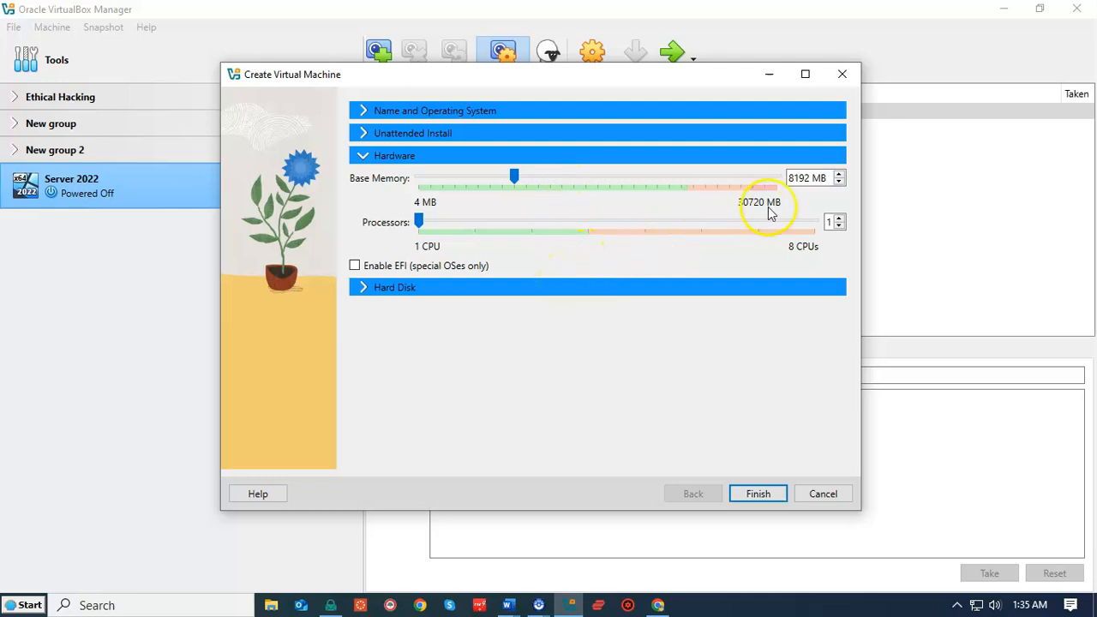
{"action": "left_click", "coordinate": [839, 217]}
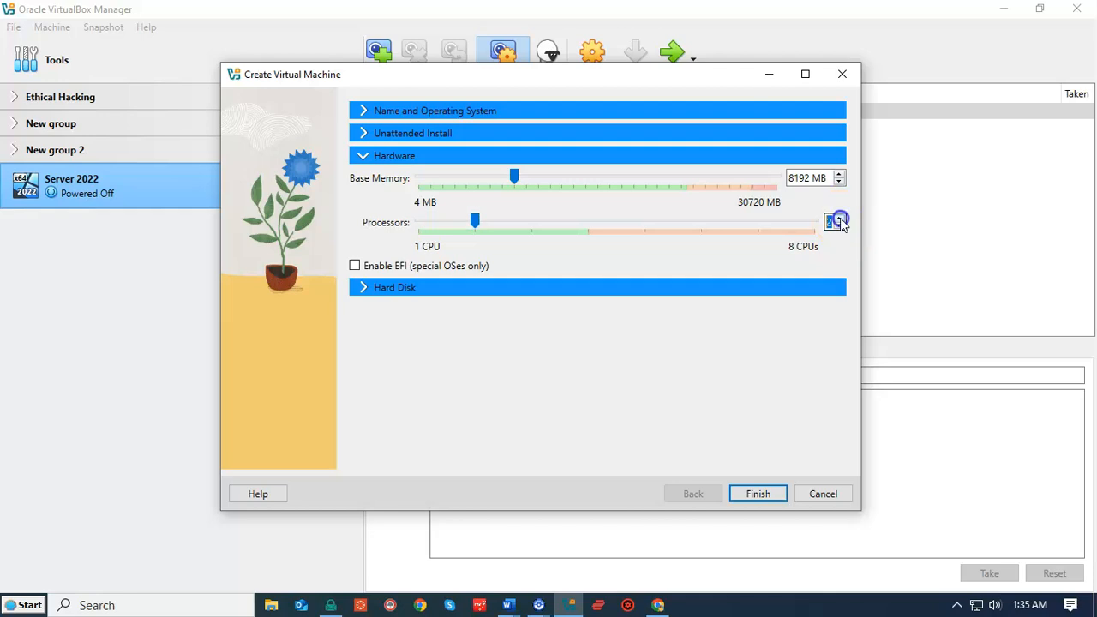
{"action": "left_click", "coordinate": [405, 290]}
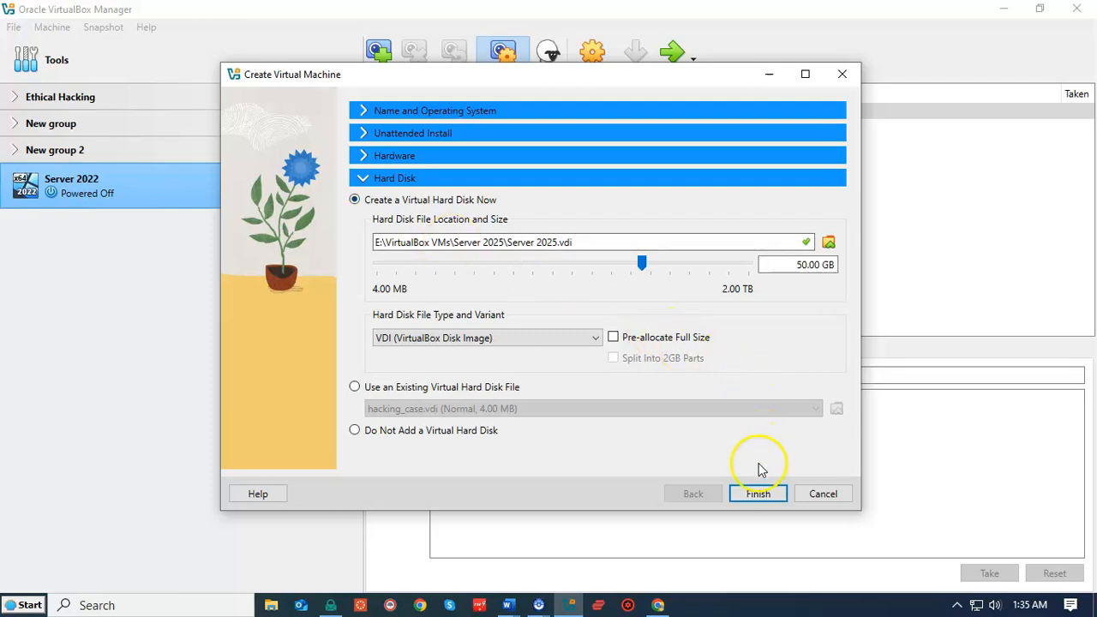
- Finish the wizard with a new 50.00 GB VDI virtual hard disk
{"action": "left_click", "coordinate": [757, 495]}
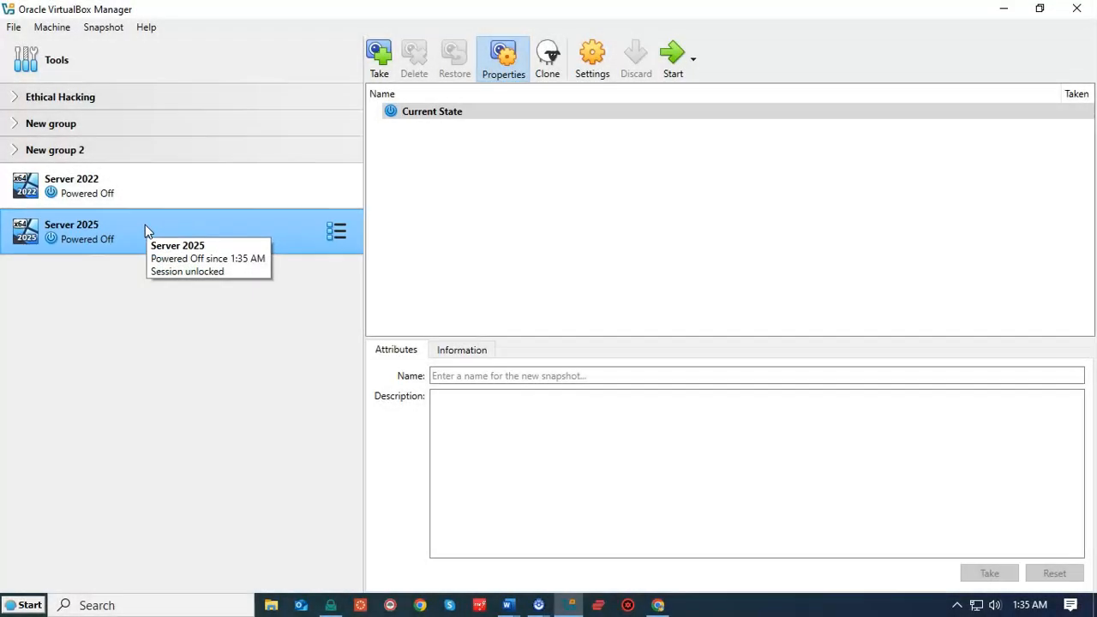
- Start the Server 2025 VM and accept default language, US keyboard and install option in Windows Server Setup
{"action": "double_click", "coordinate": [145, 225]}
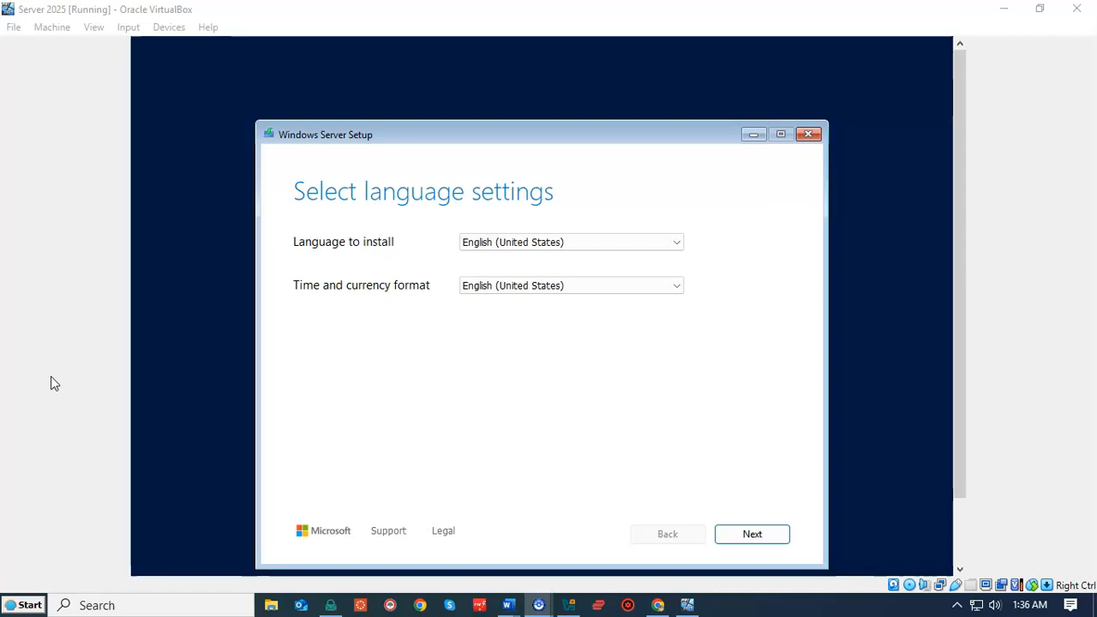
{"action": "left_click", "coordinate": [749, 539]}
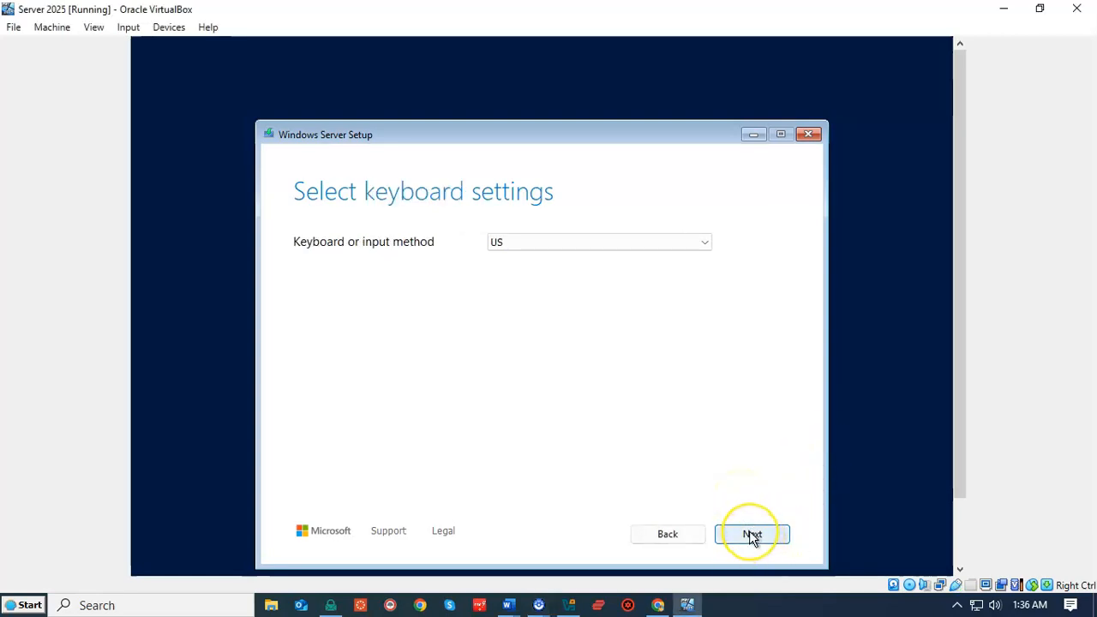
{"action": "left_click", "coordinate": [751, 535]}
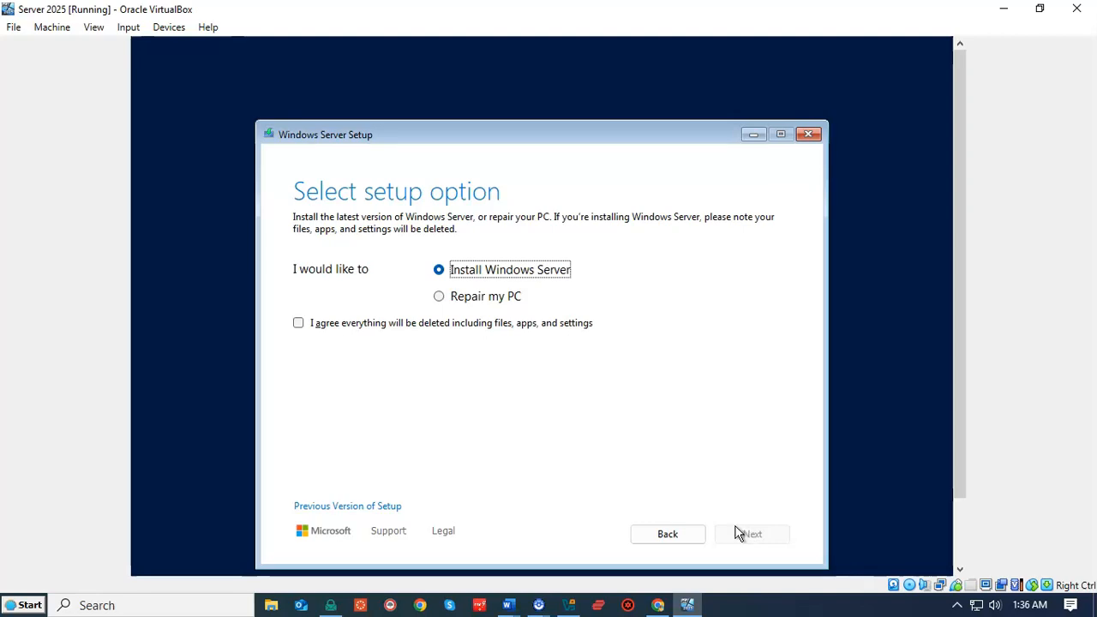
{"action": "left_click", "coordinate": [298, 323]}
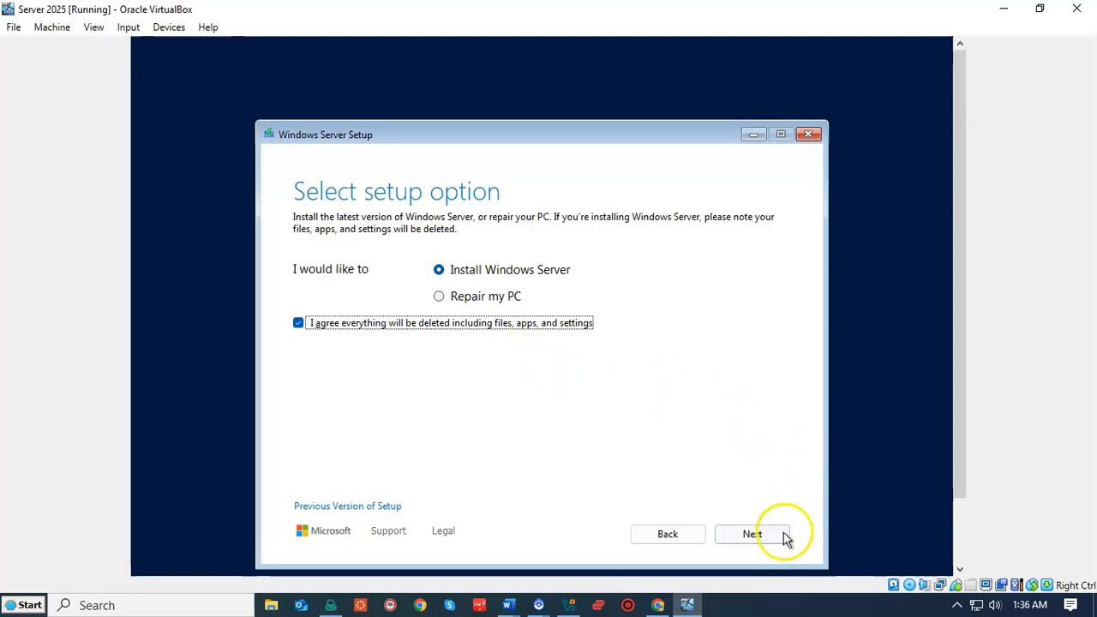
{"action": "left_click", "coordinate": [751, 535]}
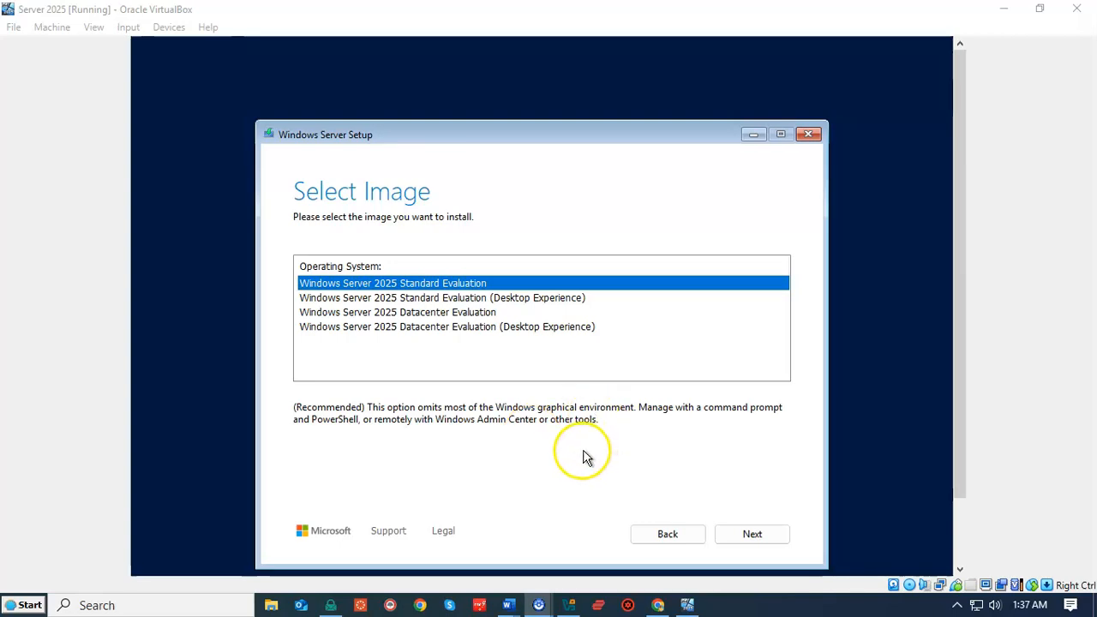
- Select the Windows Server 2025 Standard Evaluation (Desktop Experience) image and continue
{"action": "left_click", "coordinate": [535, 302]}
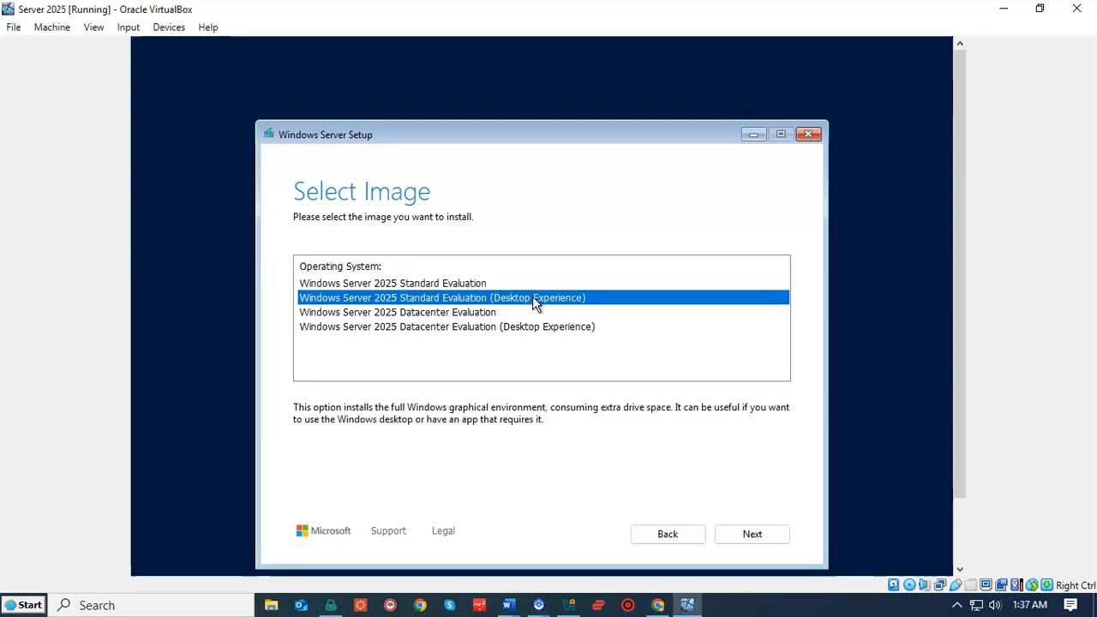
{"action": "left_click", "coordinate": [532, 493]}
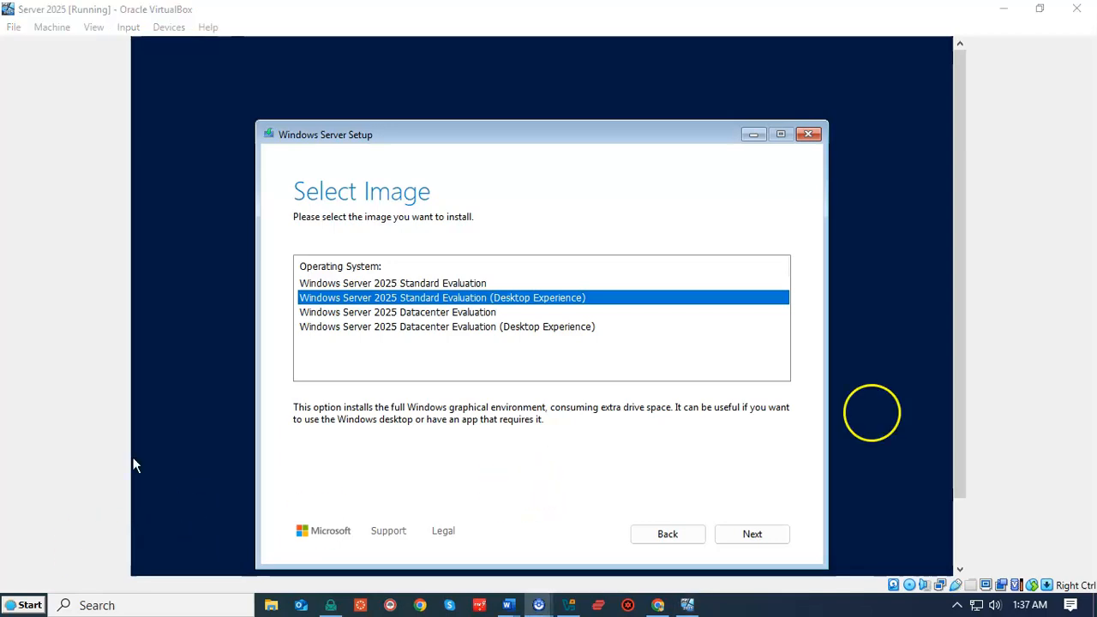
{"action": "left_click", "coordinate": [748, 542]}
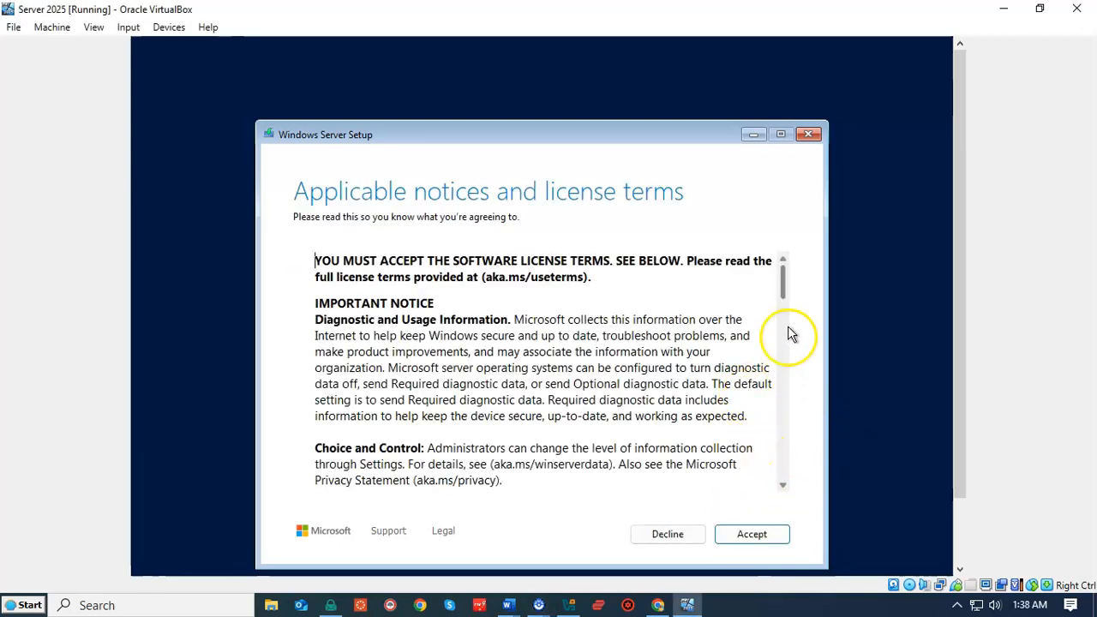
- Scroll through and accept the Windows Server license terms
{"action": "left_click_drag", "start_coordinate": [797, 397], "coordinate": [796, 477]}
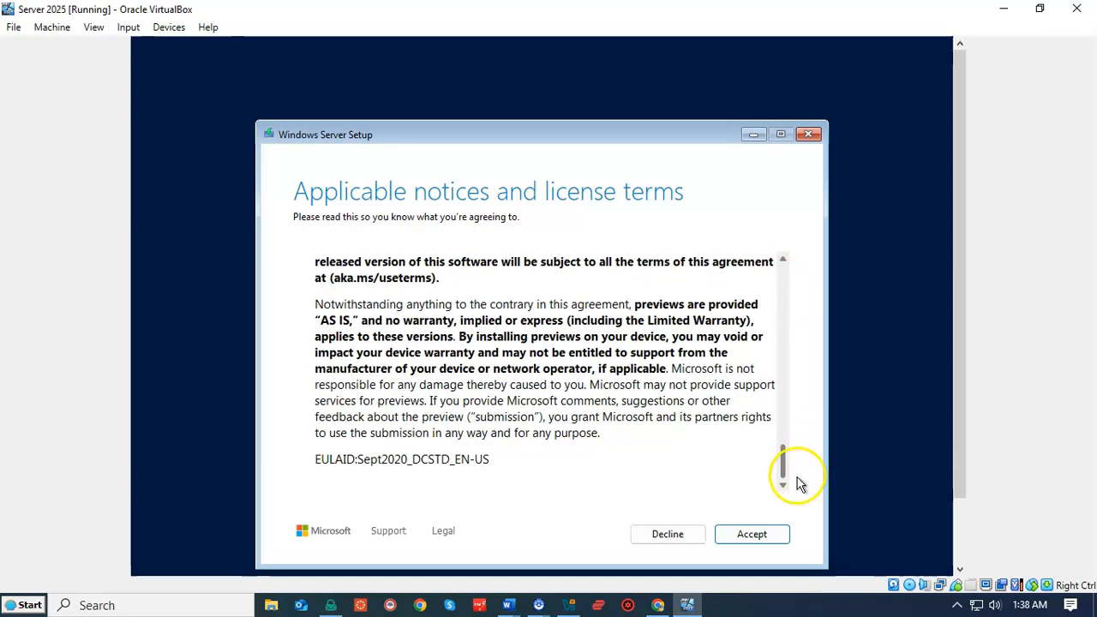
{"action": "left_click", "coordinate": [753, 534]}
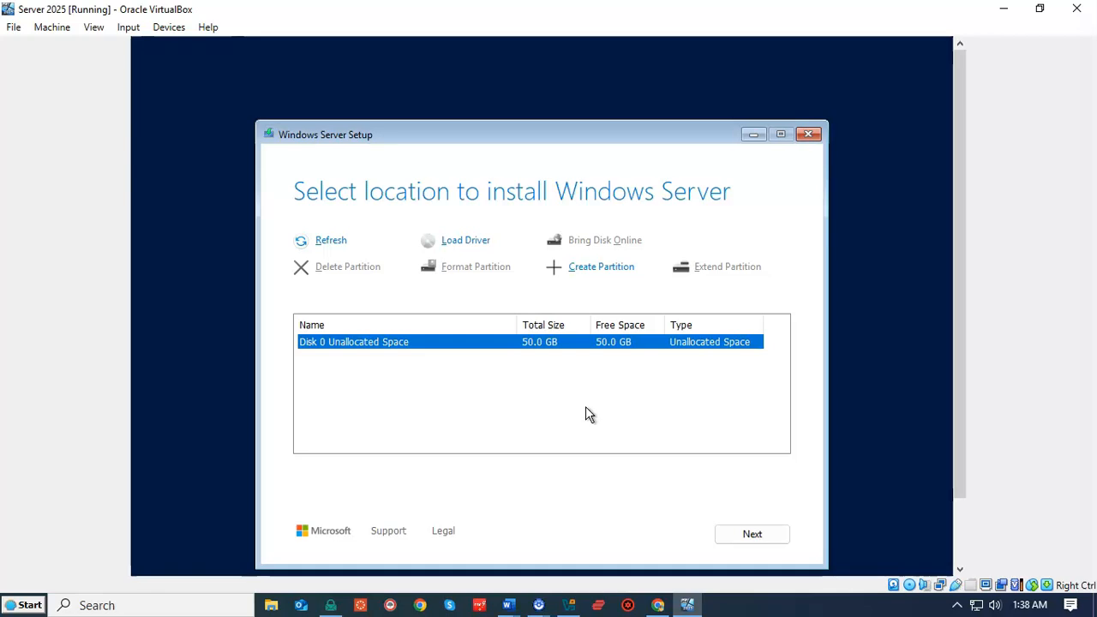
- Install Windows Server onto Disk 0's 50.0 GB unallocated space
{"action": "left_click", "coordinate": [747, 540]}
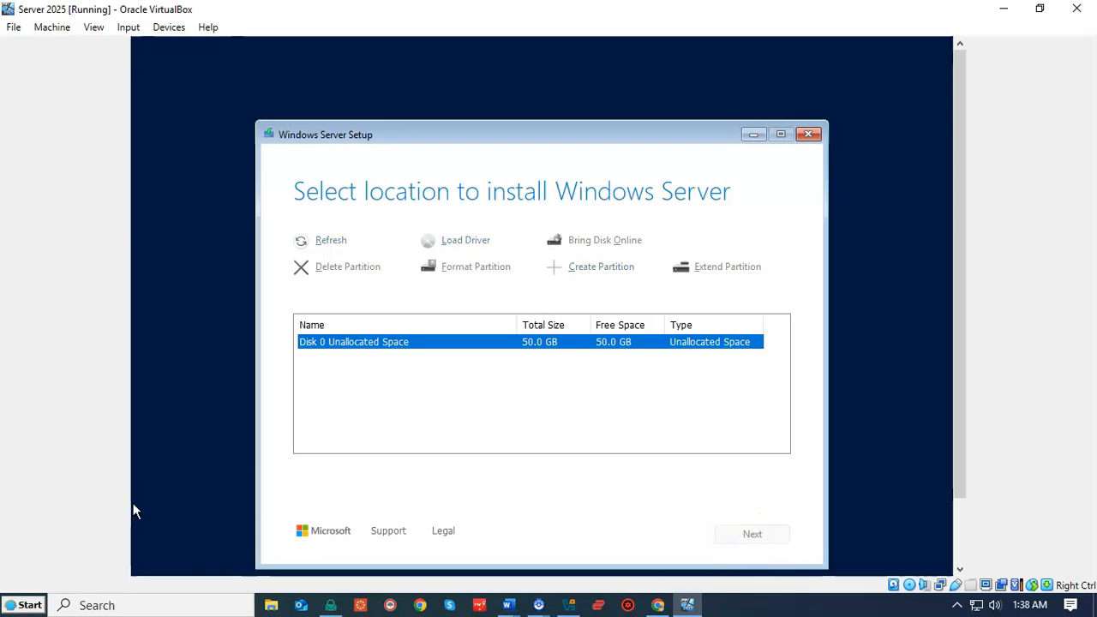
{"action": "left_click", "coordinate": [43, 551]}
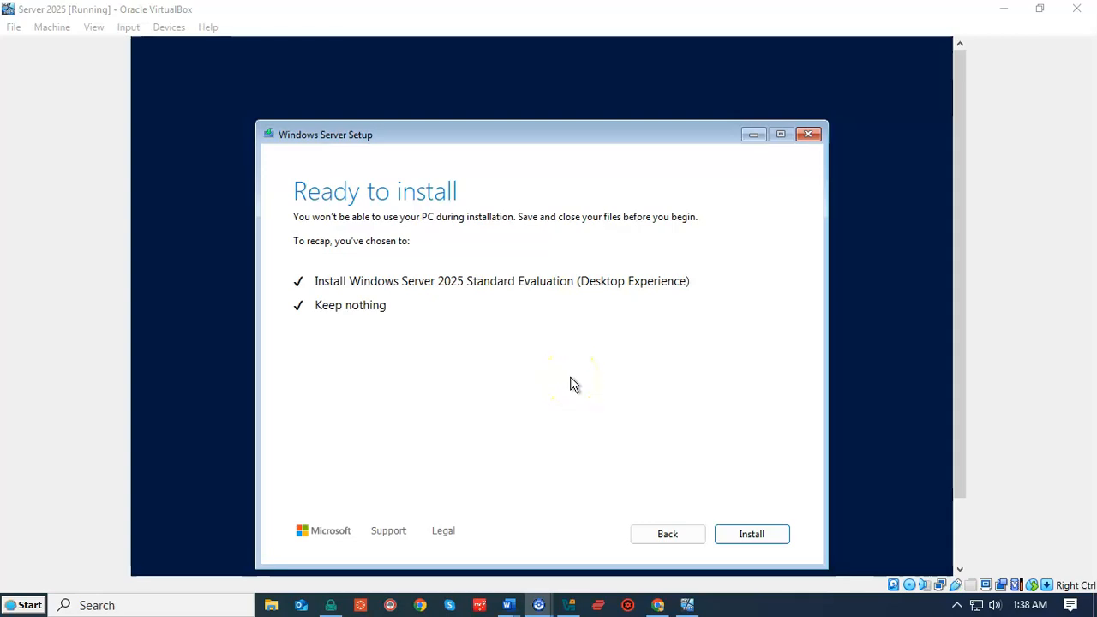
{"action": "left_click", "coordinate": [752, 536]}
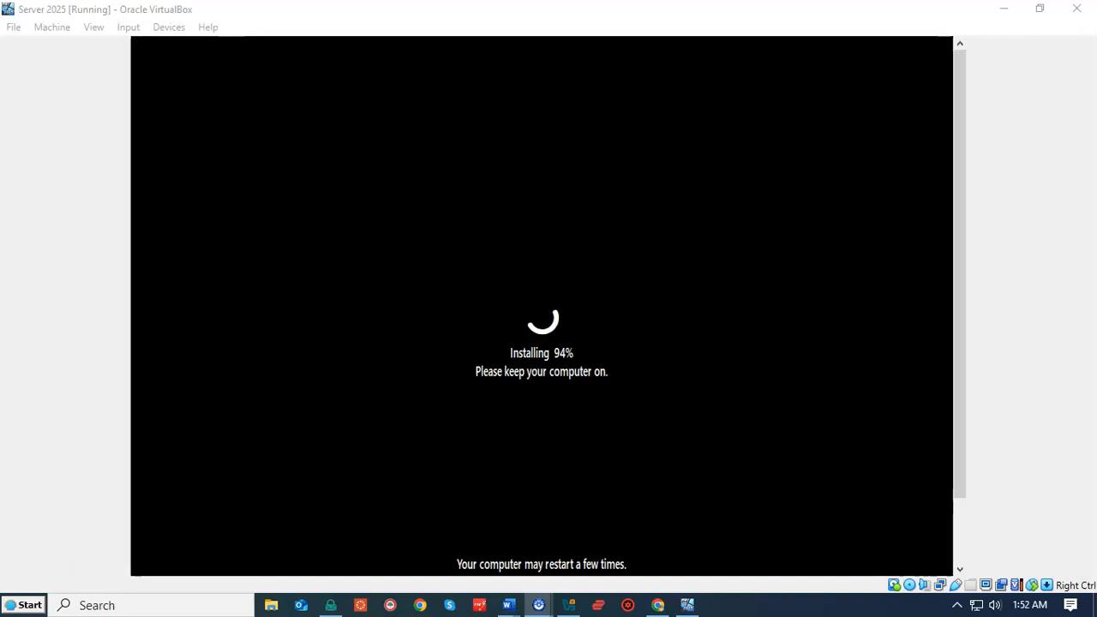
- Enter and confirm the Administrator account password, then finish the setup
{"action": "left_click", "coordinate": [206, 459]}
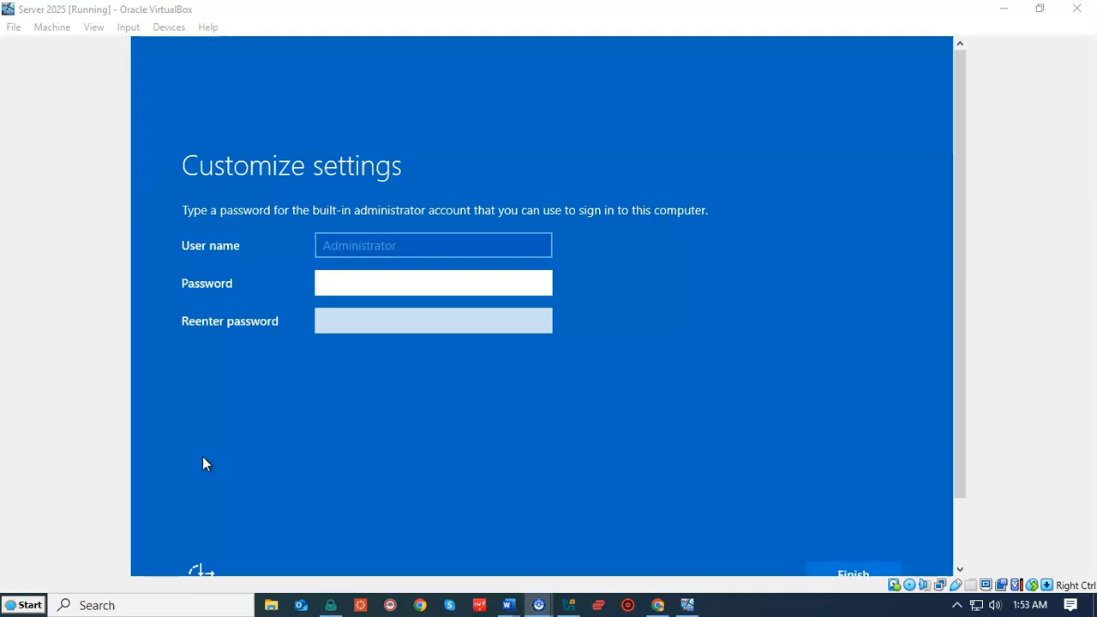
{"action": "left_click", "coordinate": [360, 282]}
{"action": "type", "text": "Password@12345"}
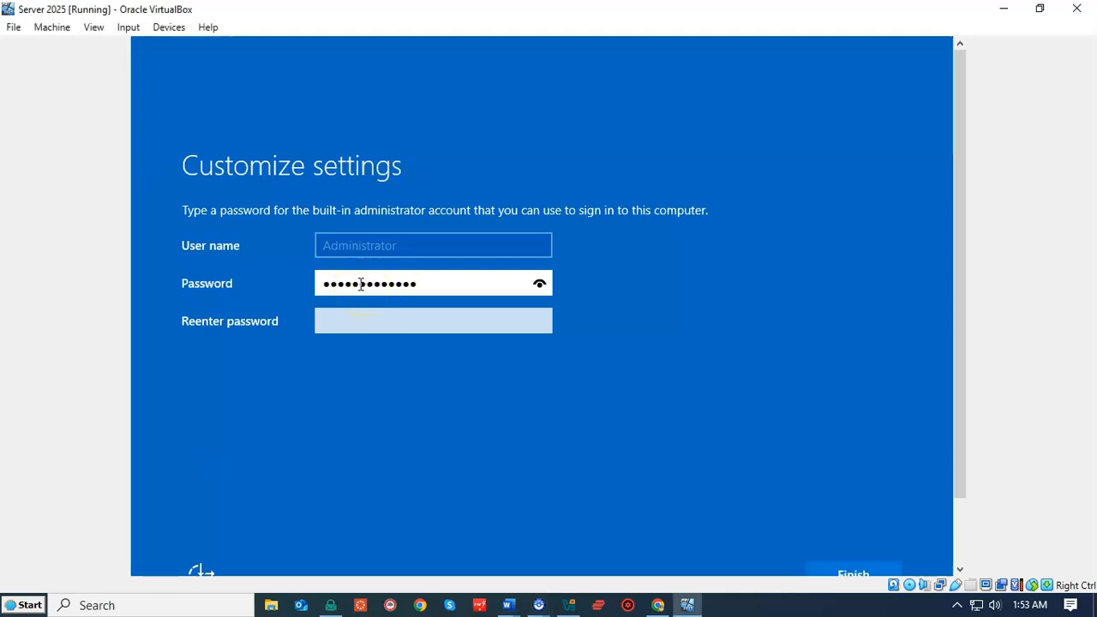
{"action": "left_click", "coordinate": [344, 321]}
{"action": "type", "text": "Password@12345"}
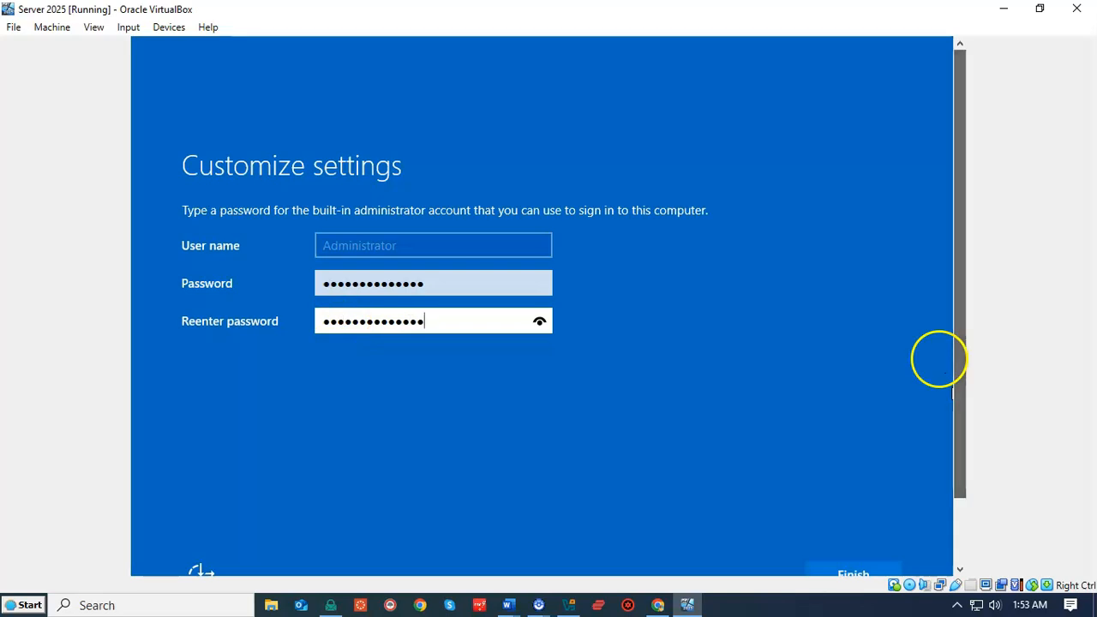
{"action": "left_click_drag", "start_coordinate": [953, 383], "coordinate": [949, 463]}
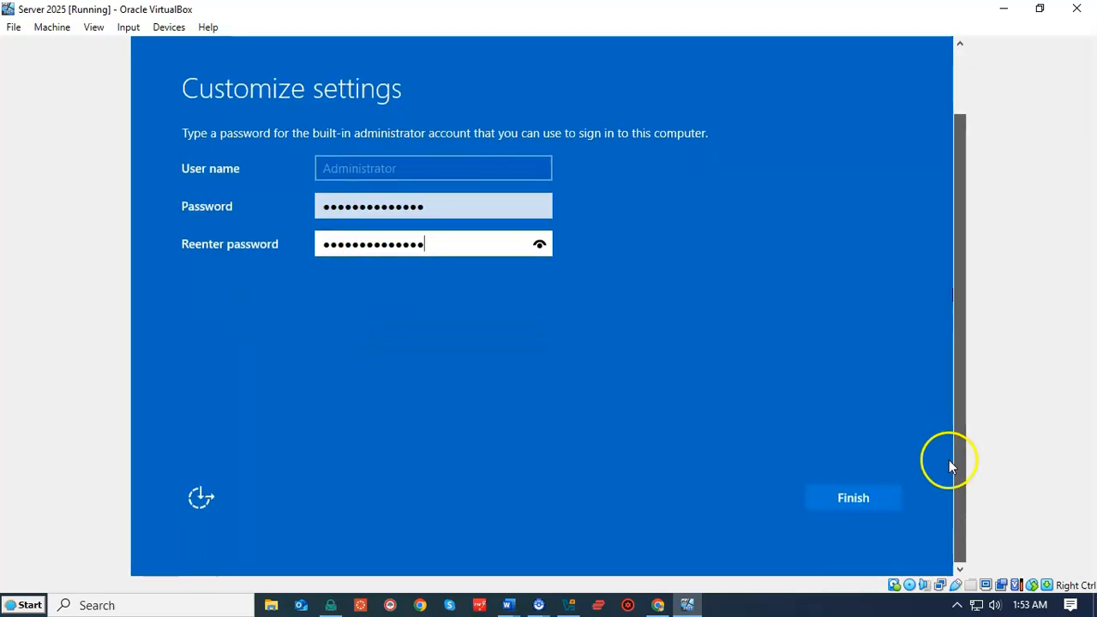
{"action": "left_click", "coordinate": [843, 502]}
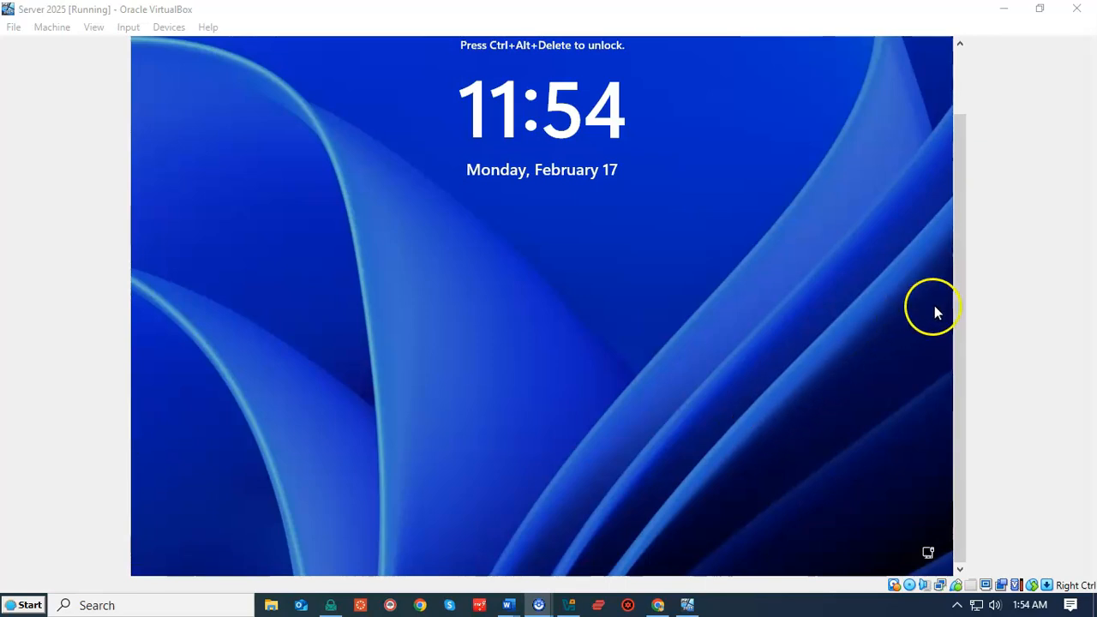
- Send Ctrl-Alt-Del from Input > Keyboard and sign in with the Administrator password
{"action": "left_click_drag", "start_coordinate": [959, 301], "coordinate": [953, 242]}
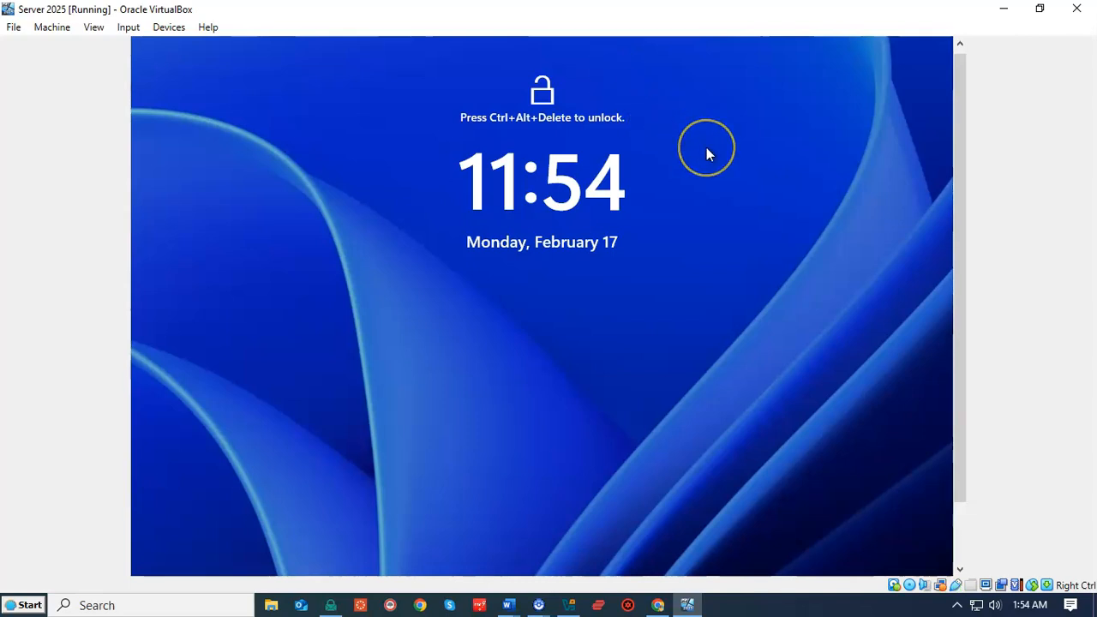
{"action": "left_click", "coordinate": [133, 29]}
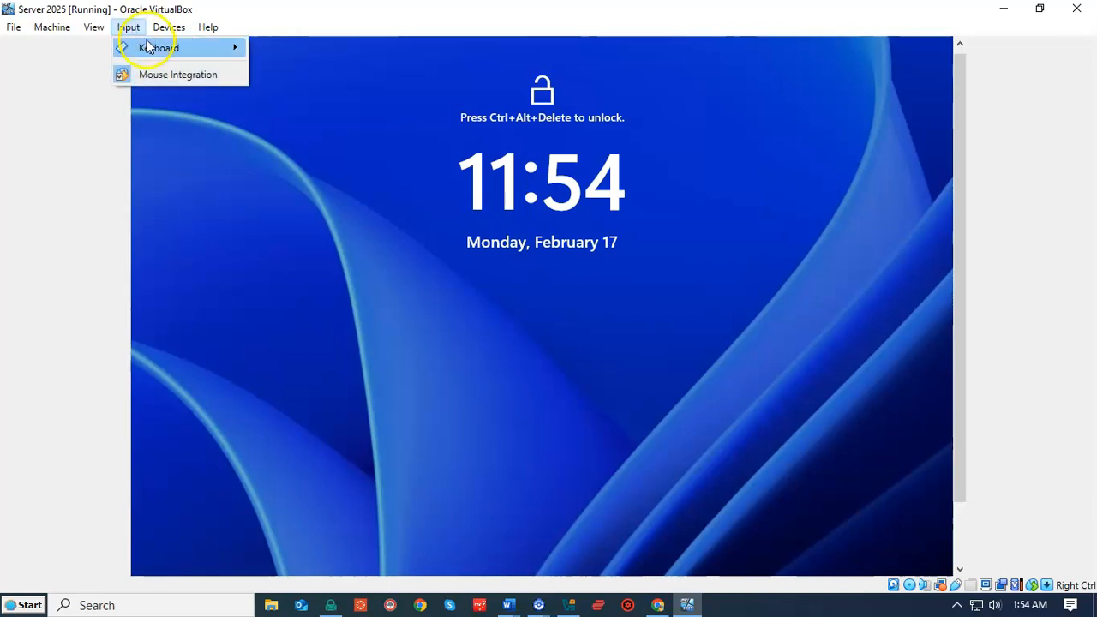
{"action": "left_click", "coordinate": [153, 50]}
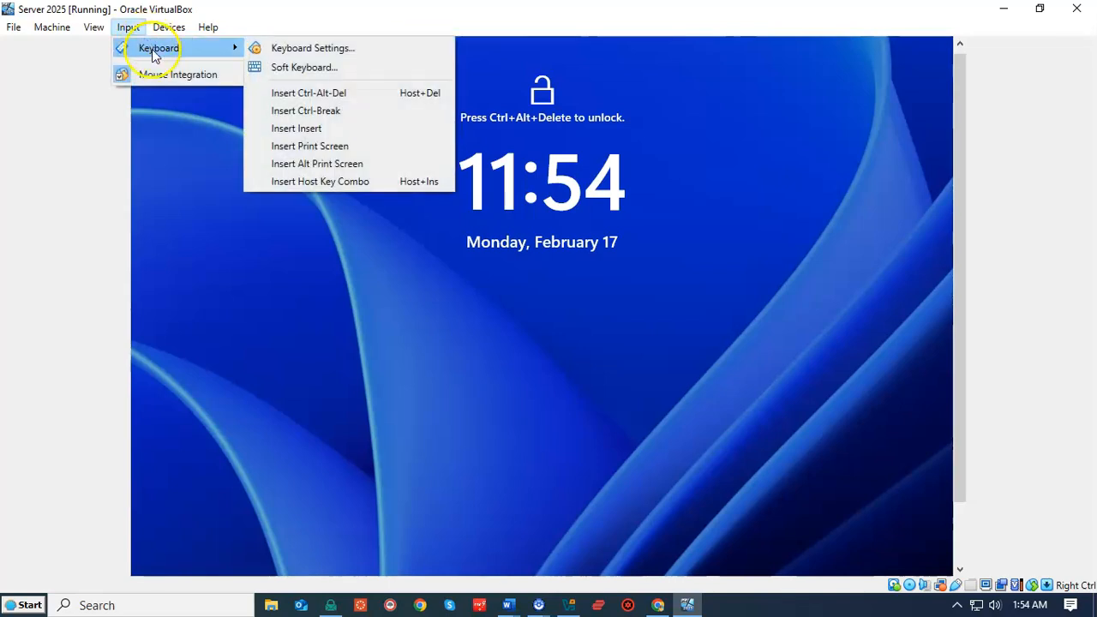
{"action": "left_click", "coordinate": [300, 94]}
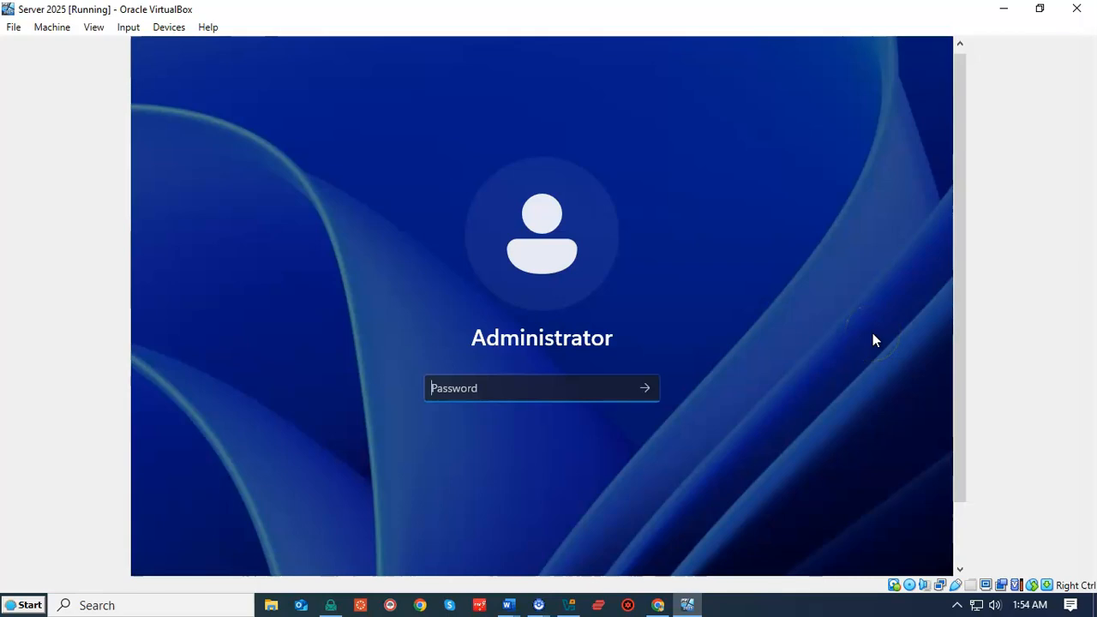
{"action": "type", "text": "***************"}
{"action": "key", "text": "Return"}
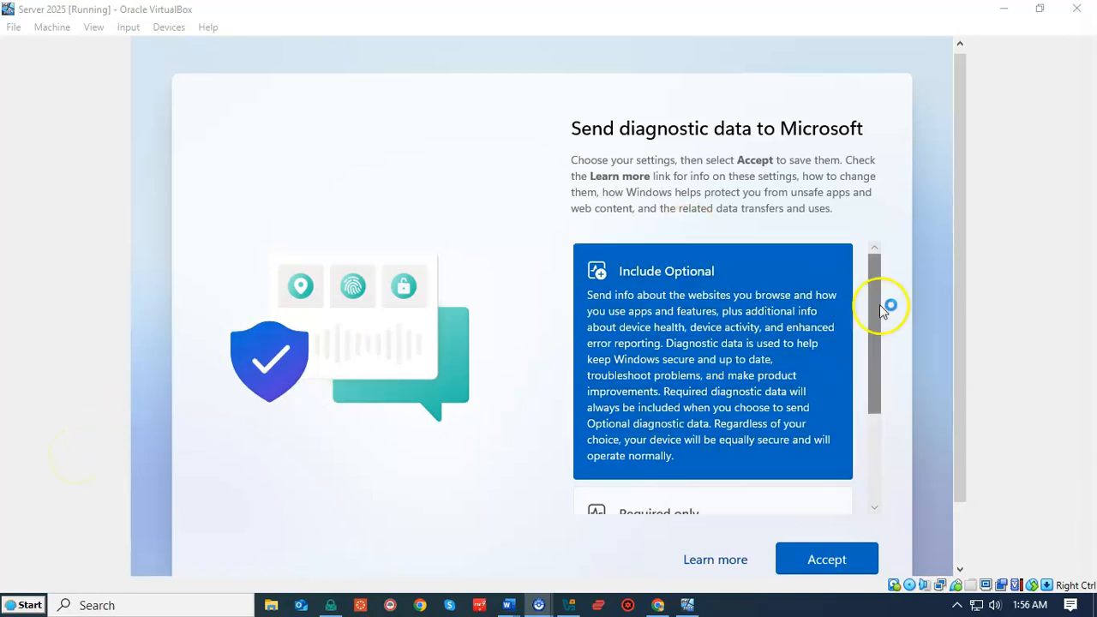
- Review the Send diagnostic data to Microsoft options and accept them
{"action": "left_click_drag", "start_coordinate": [961, 285], "coordinate": [952, 360]}
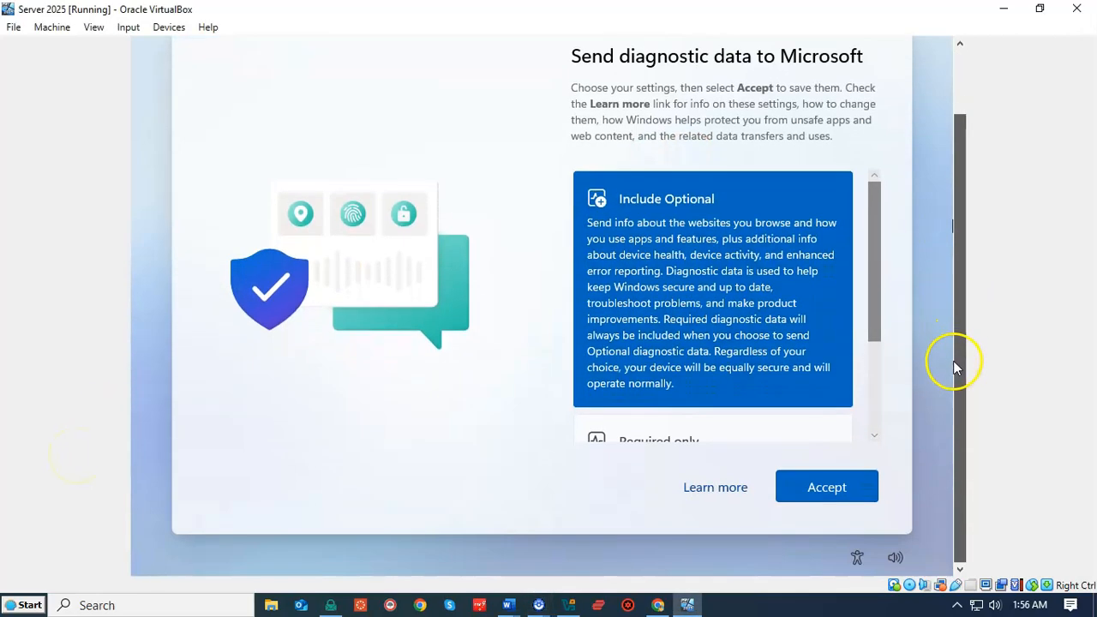
{"action": "left_click_drag", "start_coordinate": [875, 306], "coordinate": [875, 372]}
{"action": "mouse_move", "coordinate": [957, 369]}
{"action": "left_mouse_down"}
{"action": "mouse_move", "coordinate": [958, 305]}
{"action": "mouse_move", "coordinate": [958, 367]}
{"action": "left_mouse_up"}
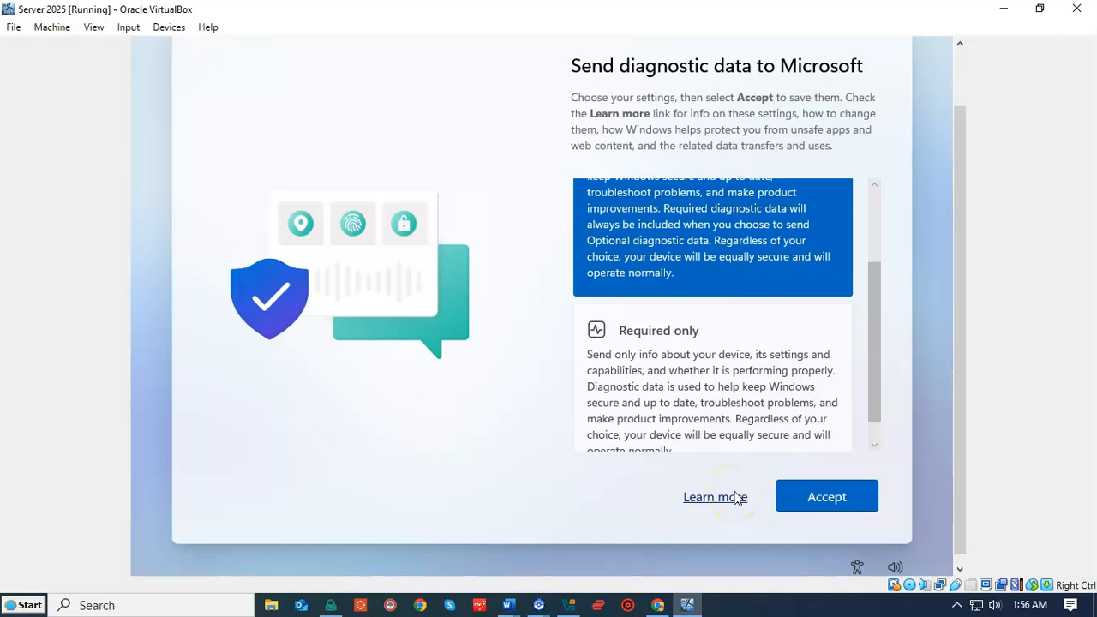
{"action": "left_click", "coordinate": [825, 496]}
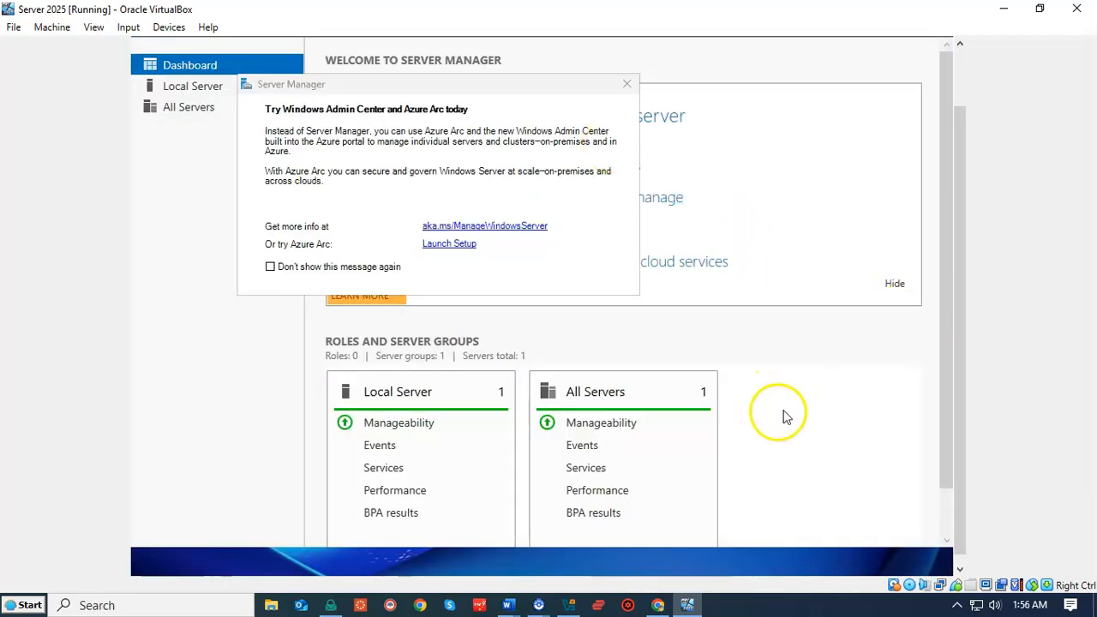
- Tick 'Don't show this message again' on the Azure Arc pop-up and close it
{"action": "left_click", "coordinate": [796, 399]}
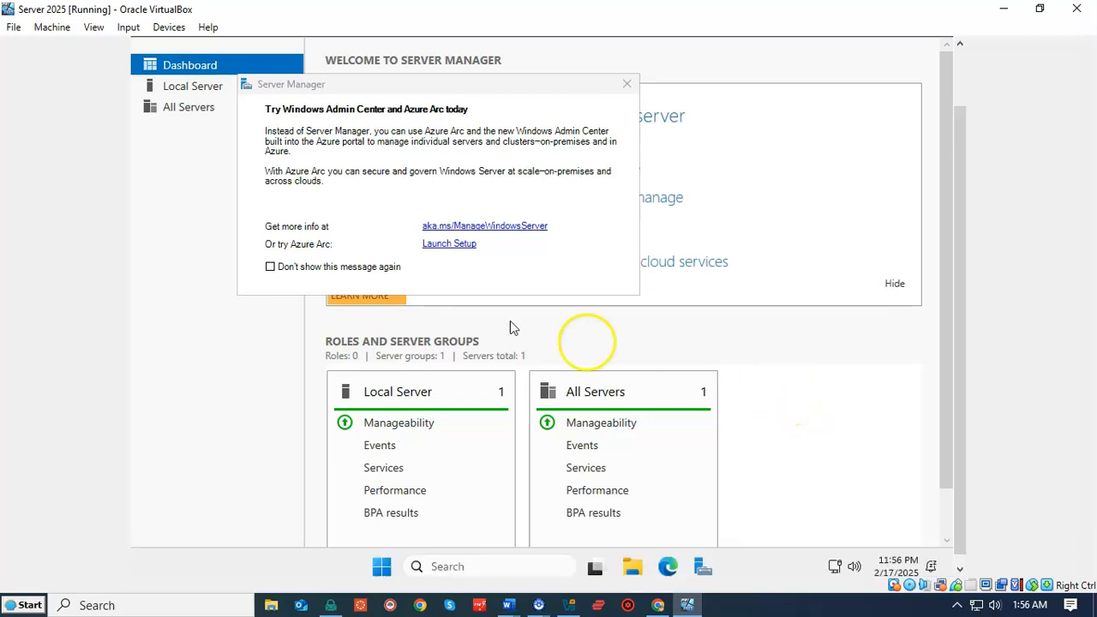
{"action": "left_click", "coordinate": [270, 267]}
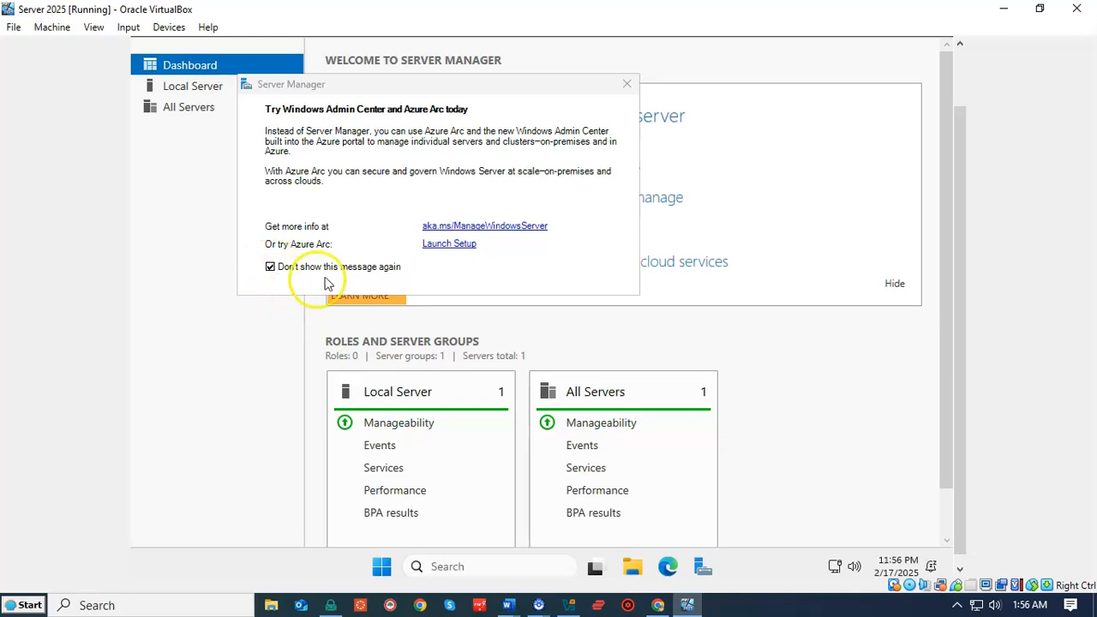
{"action": "left_click", "coordinate": [627, 85]}
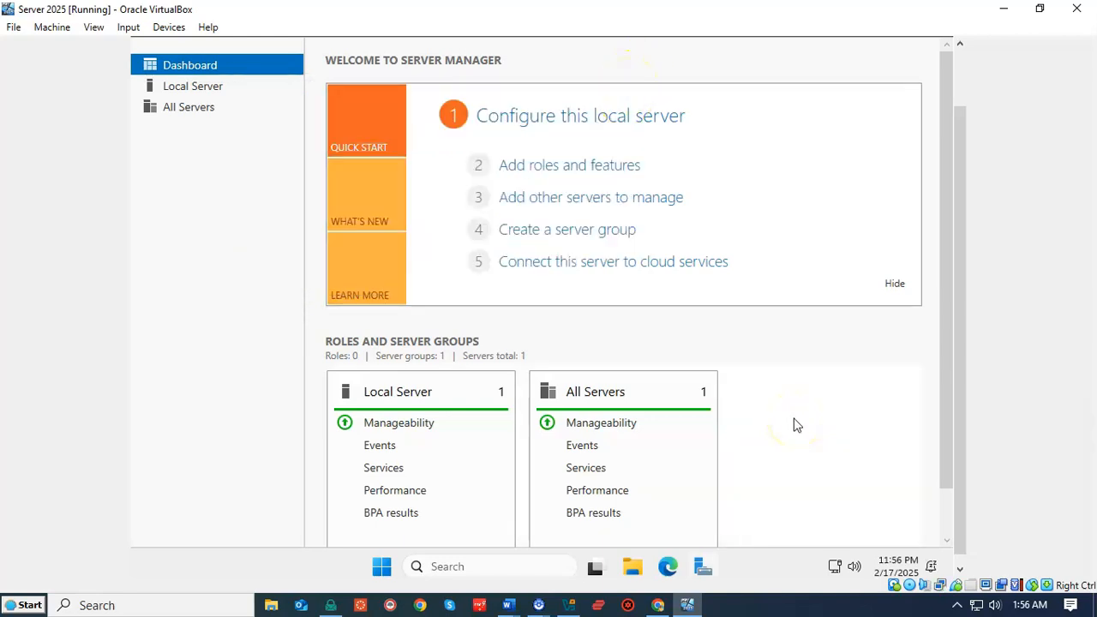